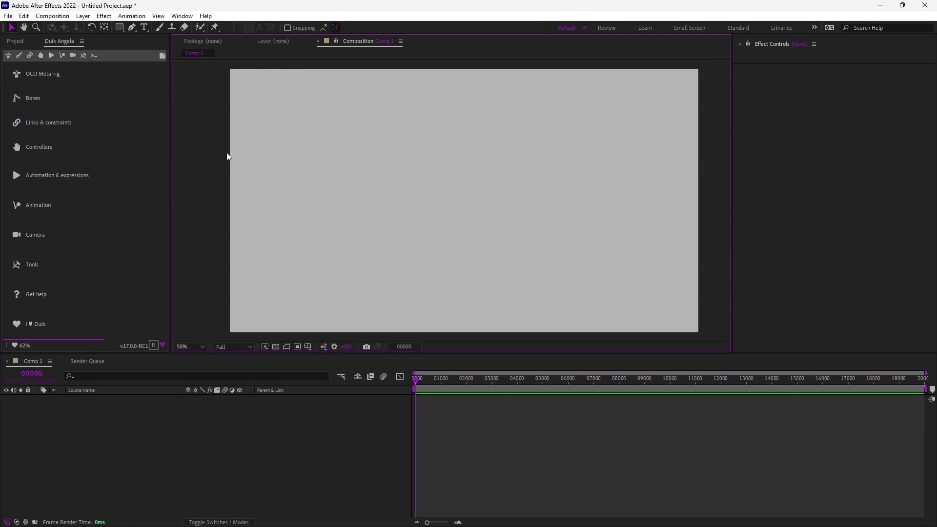
Add a Medium Gray-Magenta solid to Comp 1 and move it up and to the left.
click(24, 43)
right_click(285, 203)
mouse_move(310, 209)
click(450, 237)
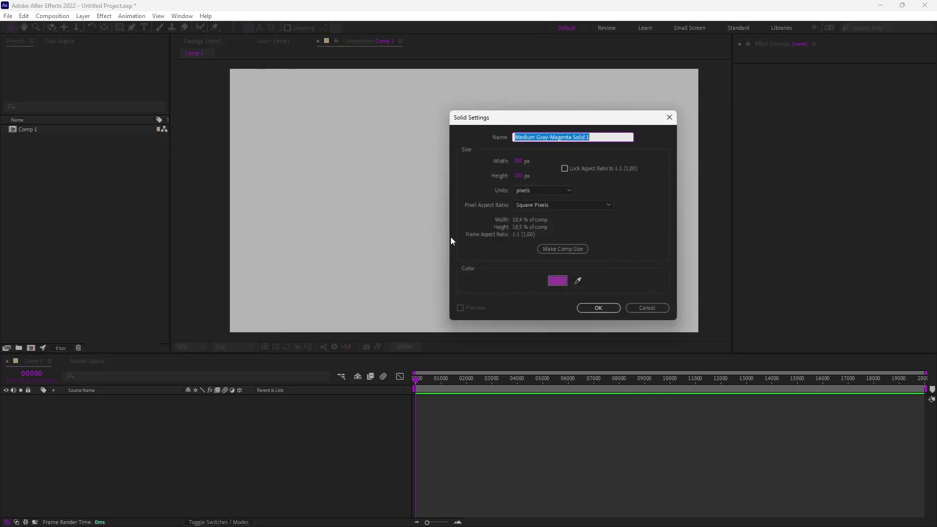
click(583, 307)
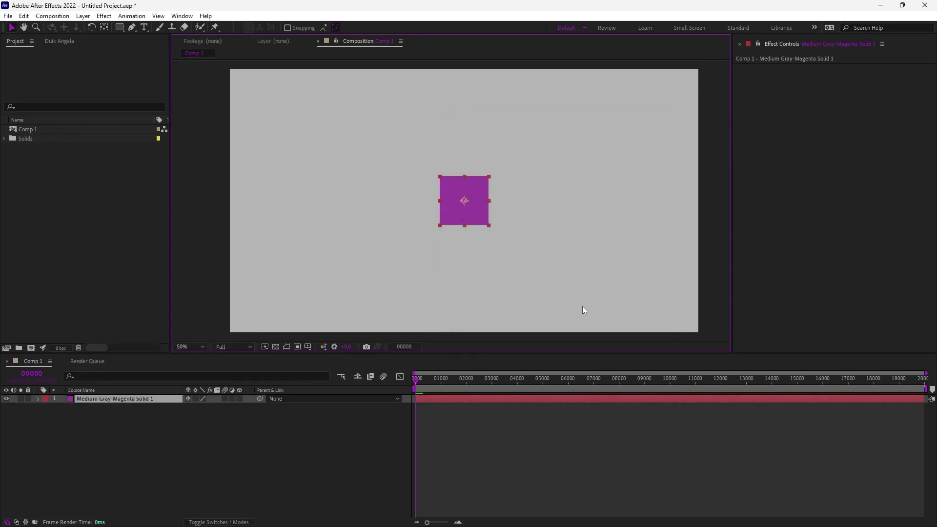
click(4, 139)
click(34, 147)
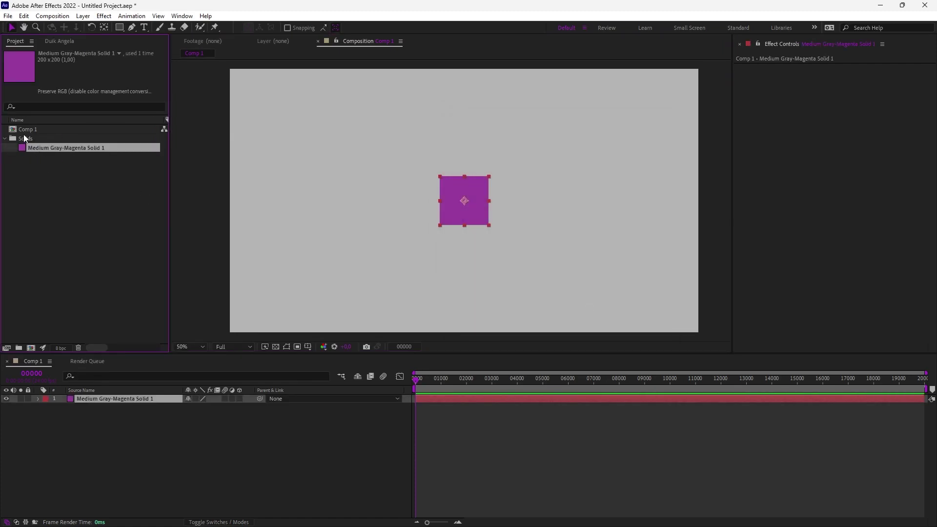
click(22, 140)
drag(461, 188, 368, 166)
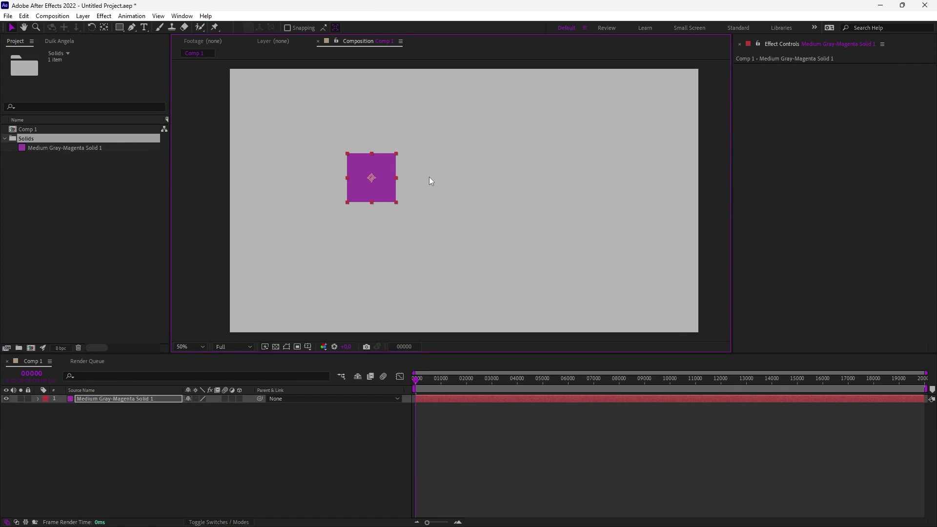
click(450, 178)
Add a null object, moved up-left, and an adjustment layer to Comp 1.
right_click(450, 178)
mouse_move(471, 188)
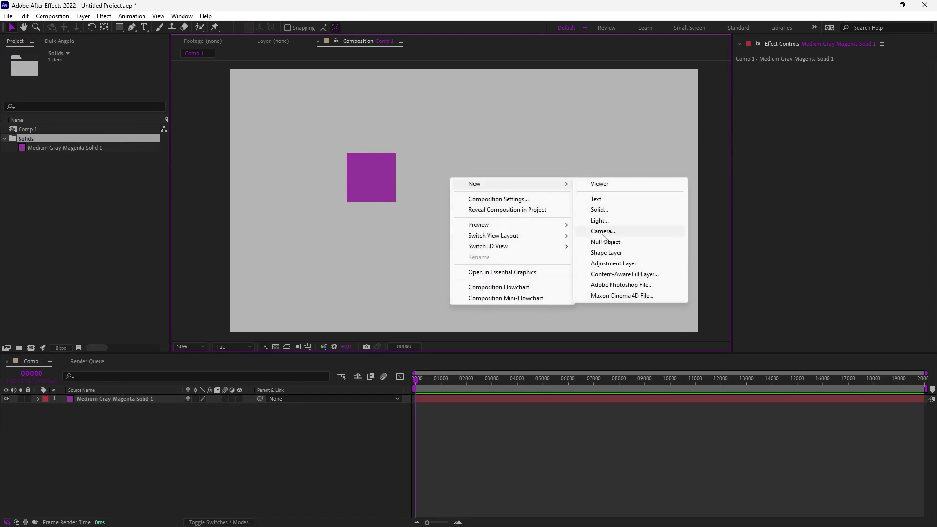
click(635, 240)
drag(468, 201, 439, 170)
right_click(457, 233)
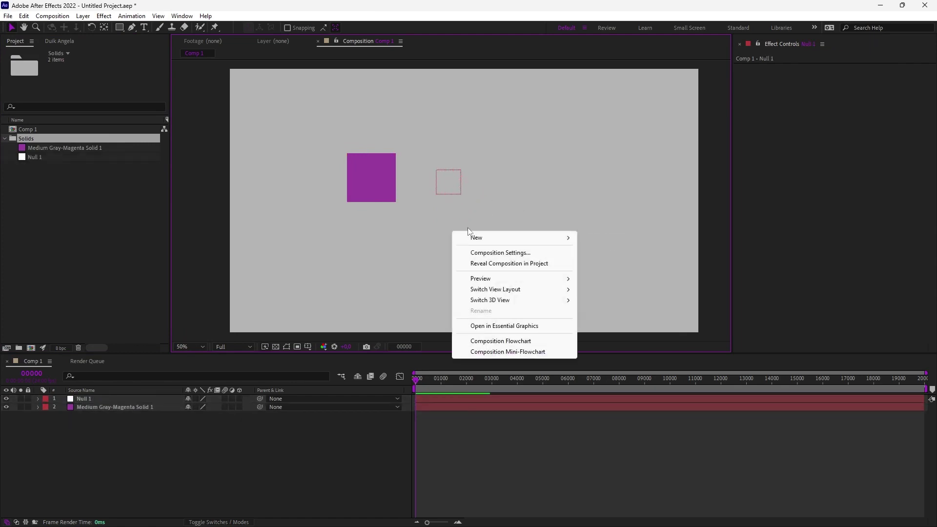
mouse_move(476, 236)
click(614, 317)
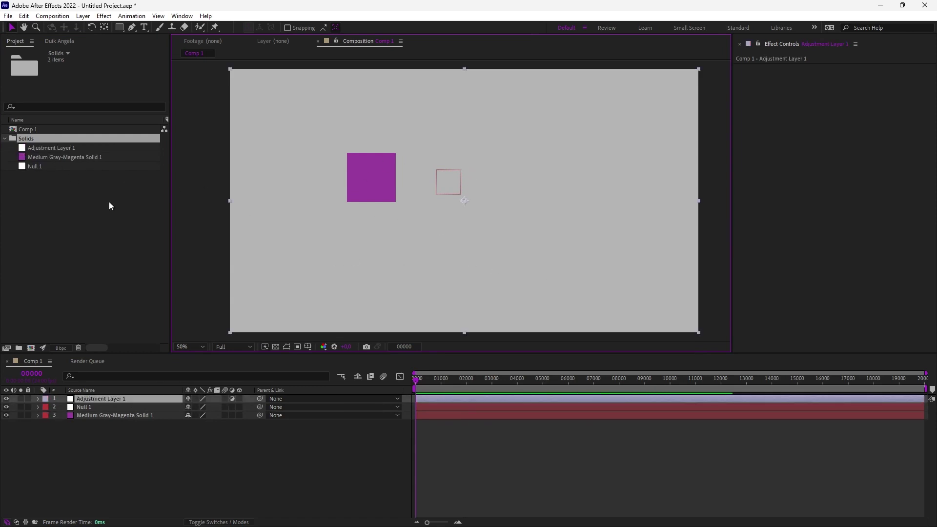
Delete the Solids folder with its three items and bring up the Duik Angela panel.
click(52, 194)
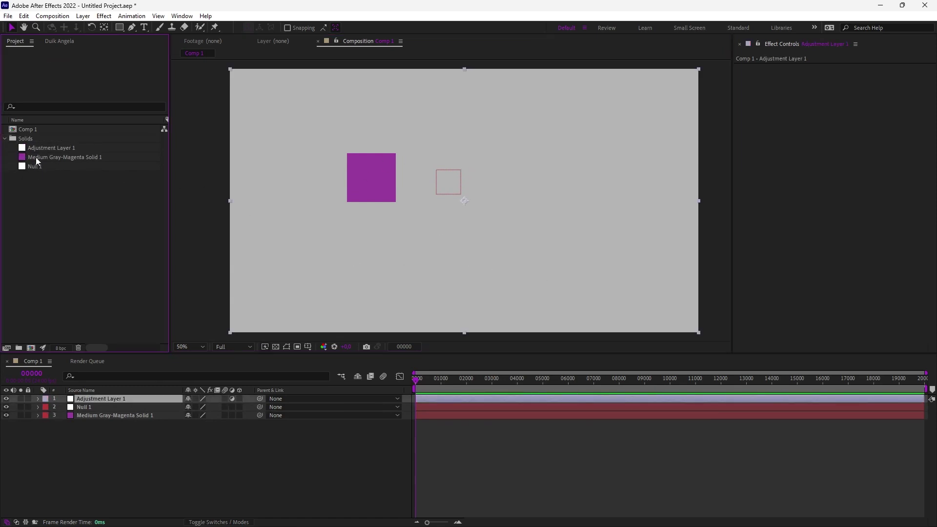
click(26, 140)
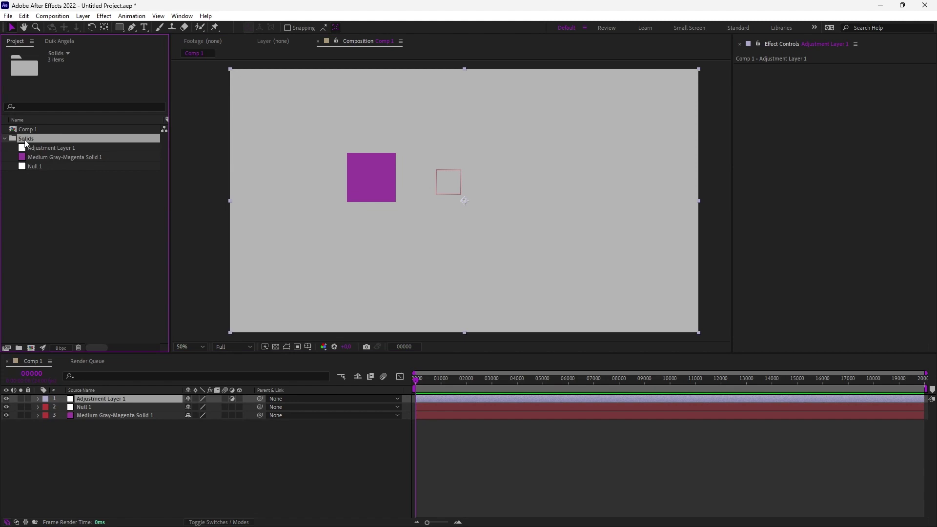
key(Delete)
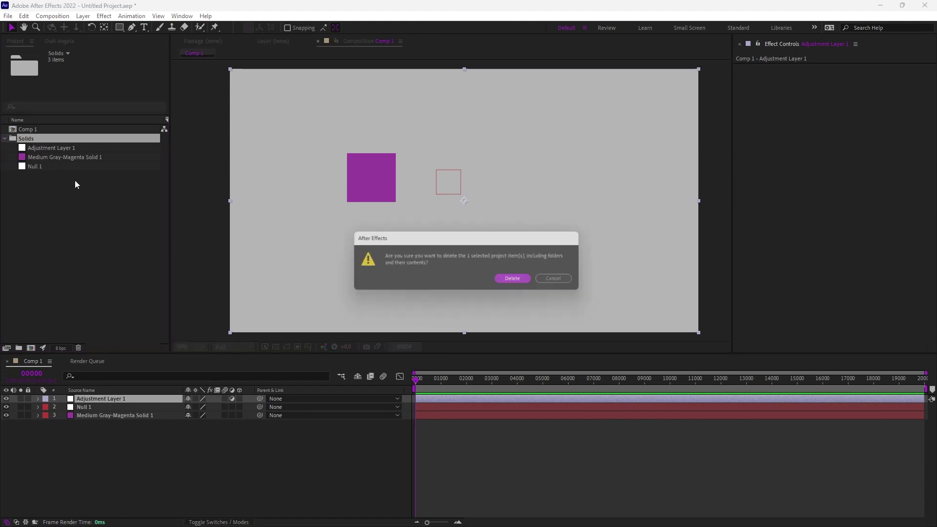
click(519, 280)
click(70, 42)
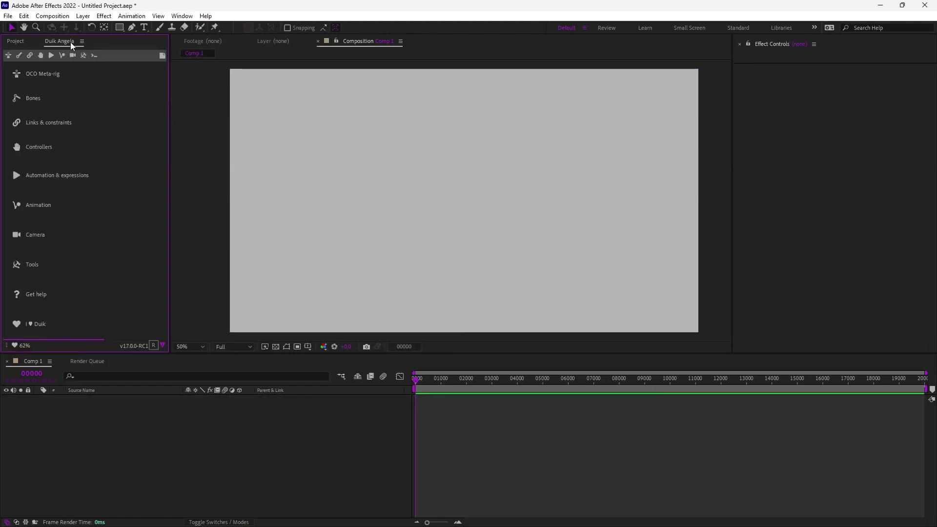
Create a null layer from Duik's Tools > Layer page.
click(82, 55)
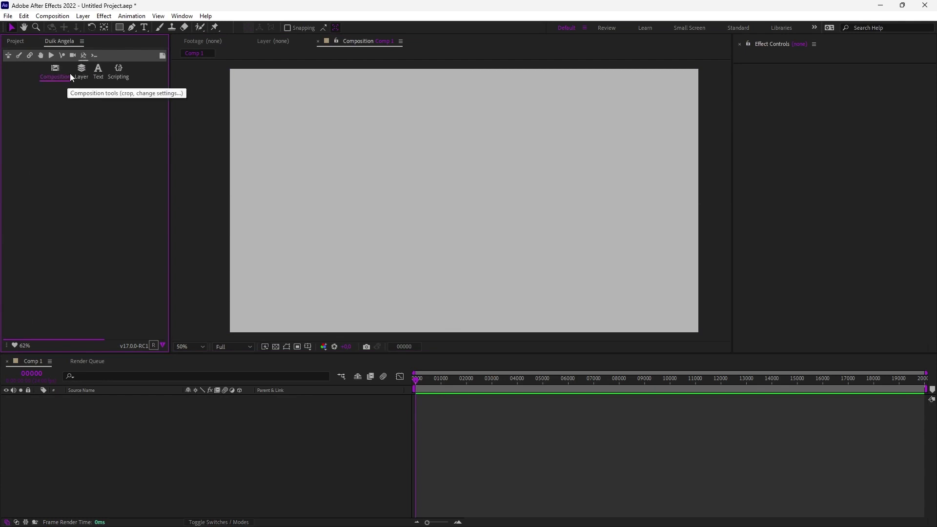
click(82, 69)
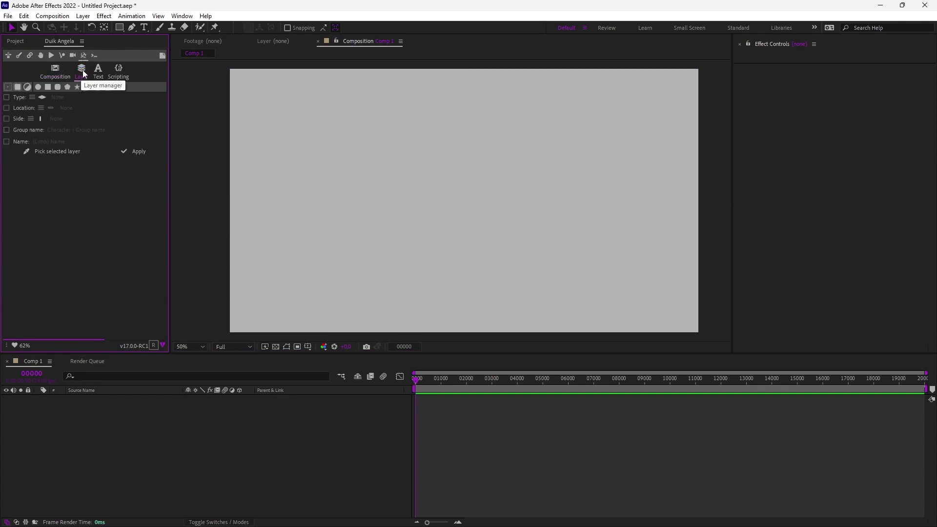
click(7, 87)
click(386, 173)
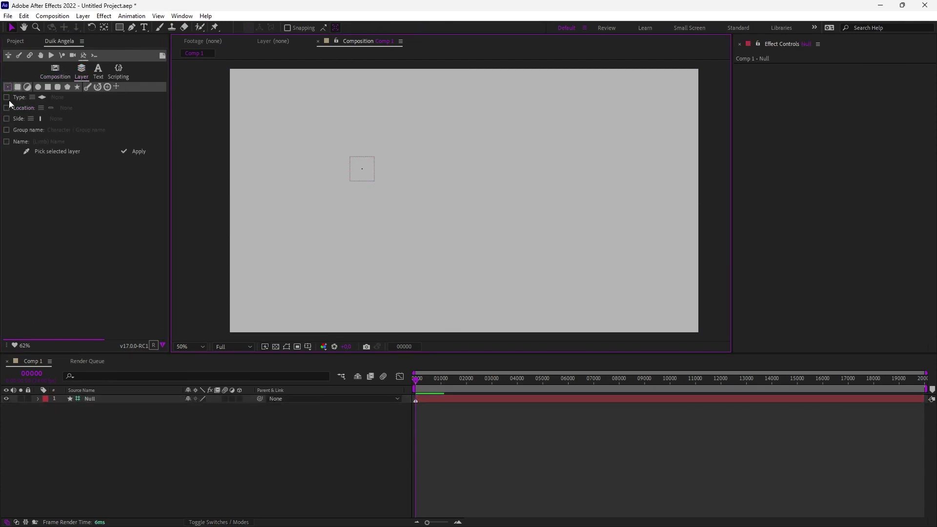
Create a full-frame Duik solid, recolour it blue, and send it below the null.
click(18, 87)
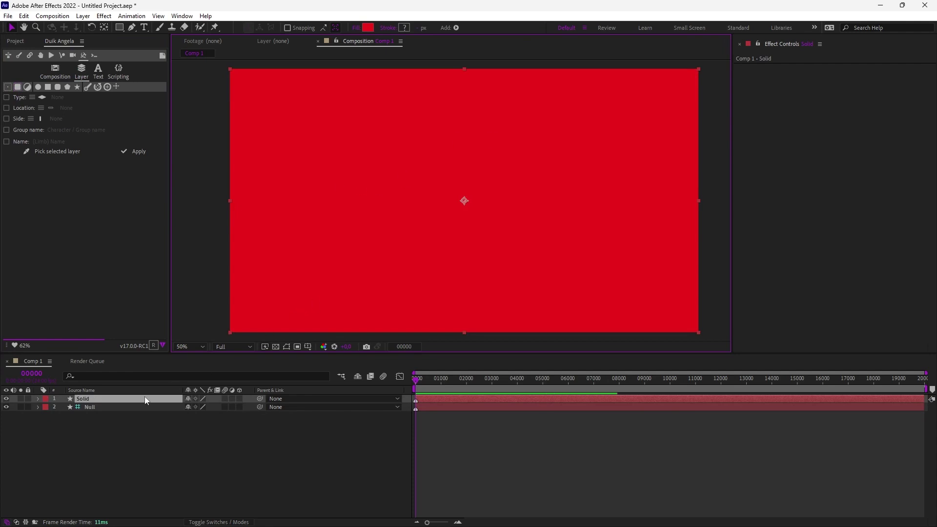
click(368, 28)
click(786, 198)
click(900, 160)
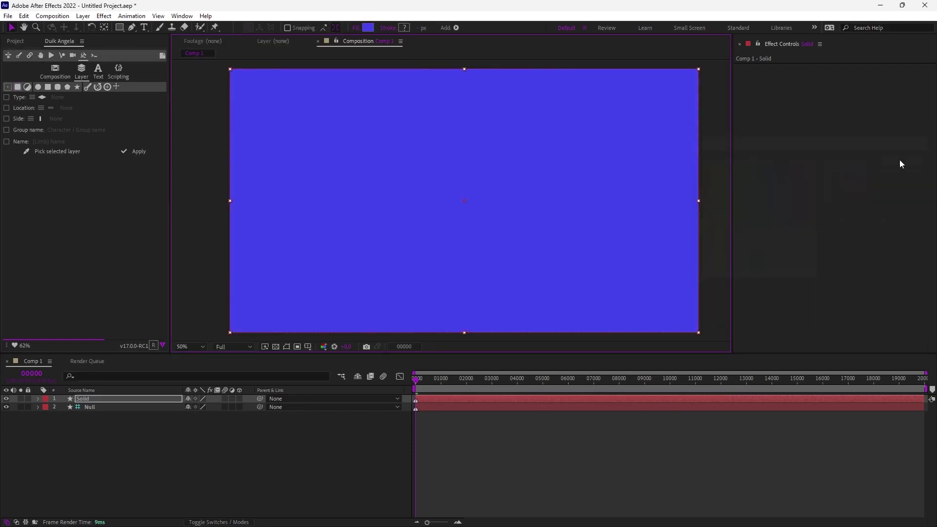
key(ctrl+[)
Add a Duik adjustment layer, then select all three new layers together.
click(28, 87)
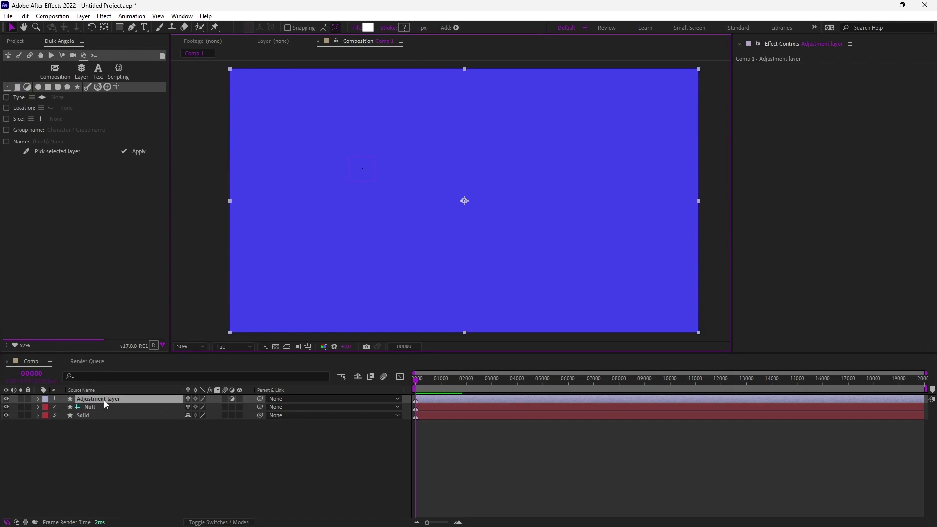
click(90, 421)
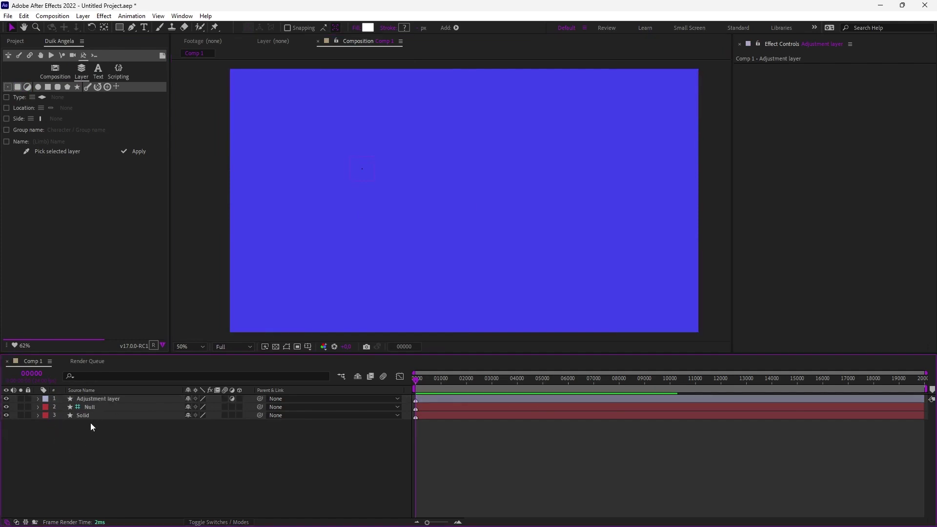
click(15, 41)
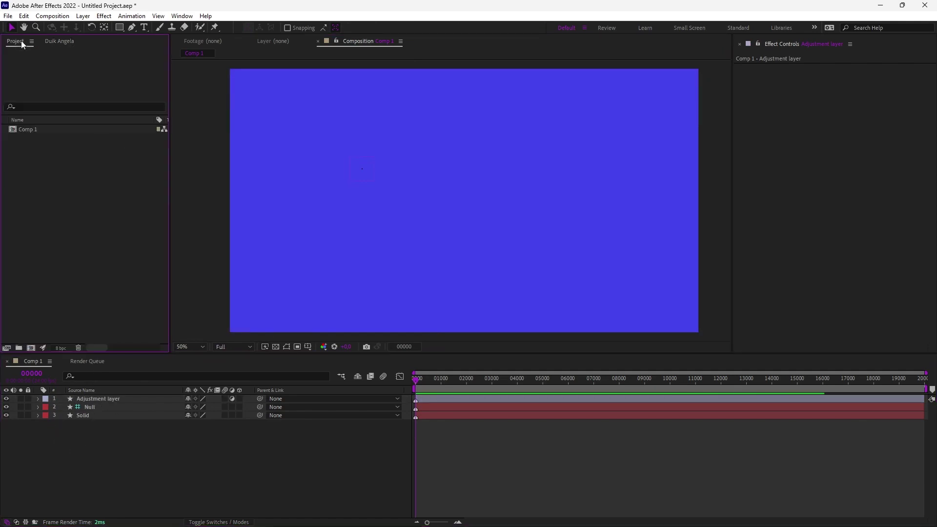
click(60, 41)
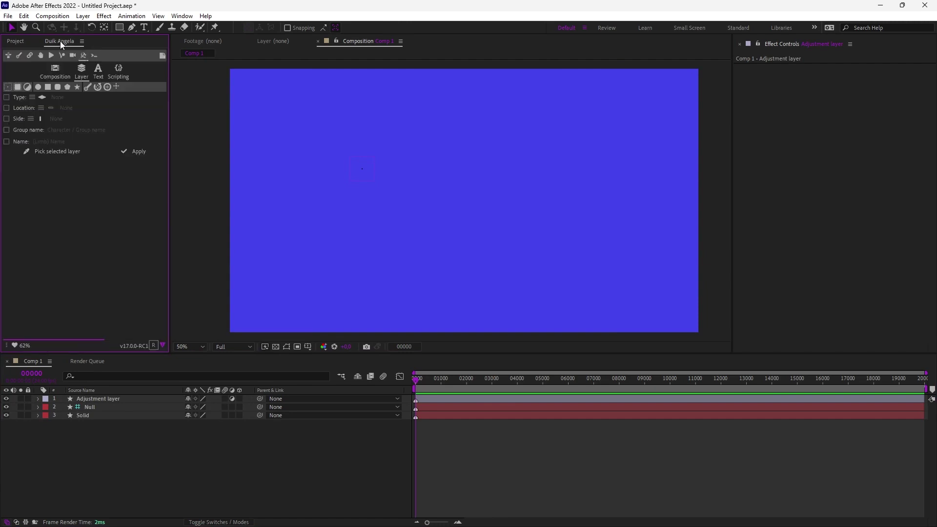
click(370, 176)
click(95, 407)
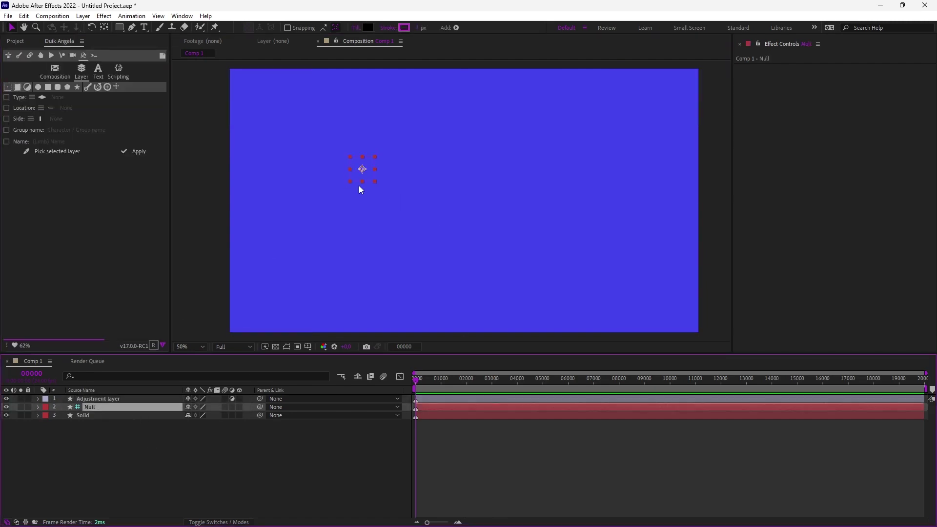
drag(360, 188, 493, 184)
drag(112, 446, 85, 395)
Delete the null, blue solid and adjustment layer, leaving Comp 1 empty.
key(Delete)
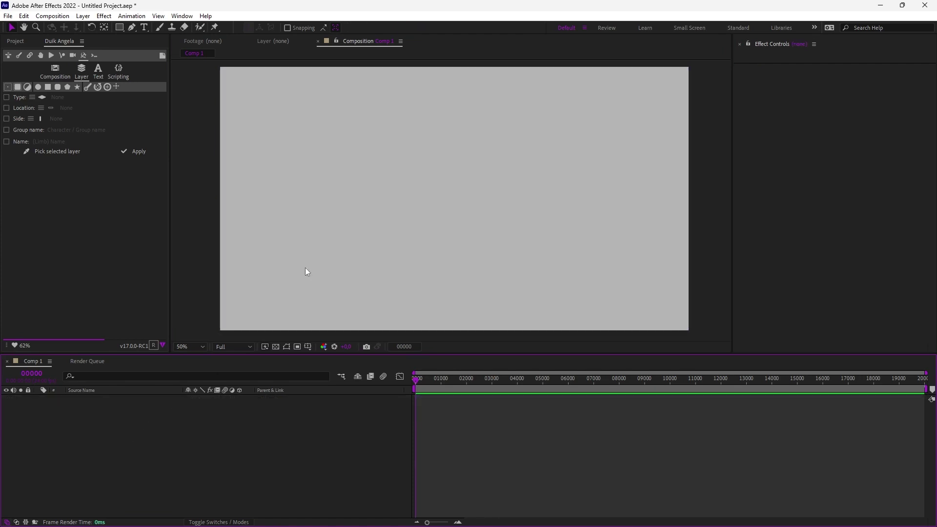
right_click(318, 250)
mouse_move(382, 259)
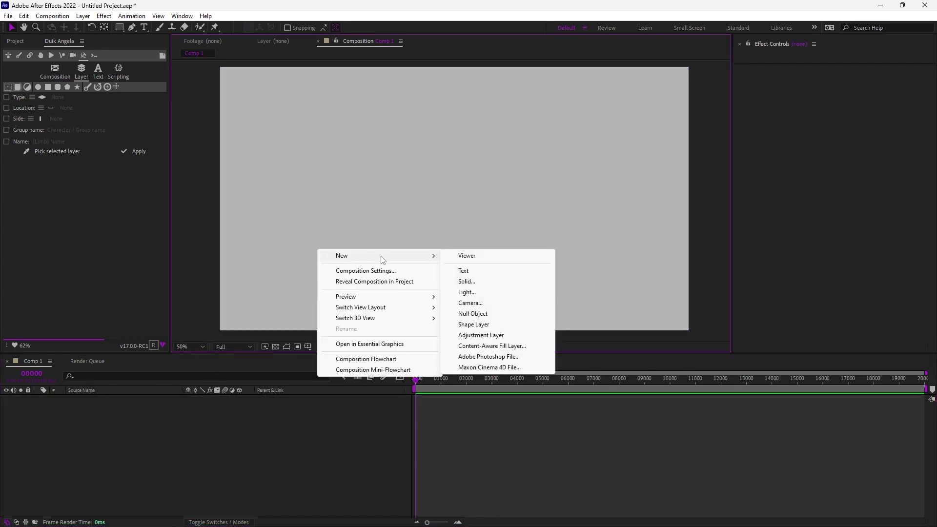
click(340, 179)
drag(415, 212, 409, 212)
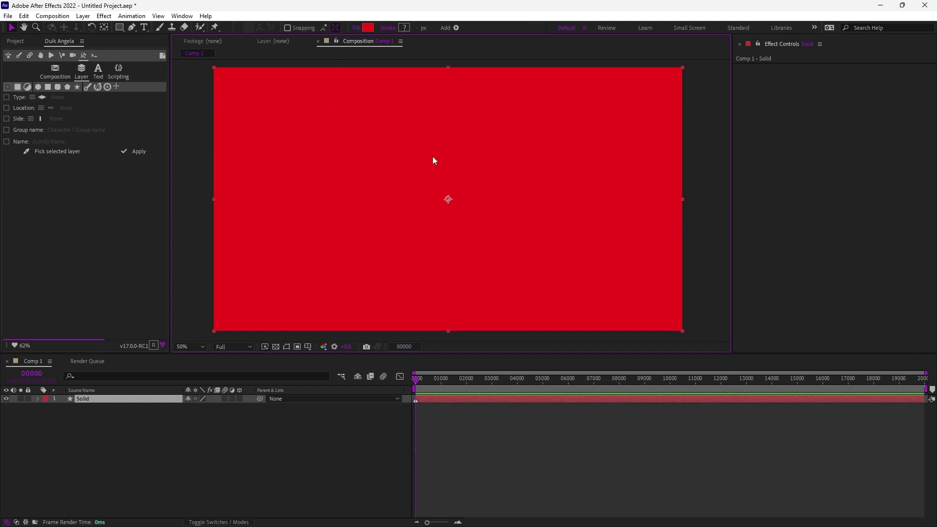
Try a green fill on the red Solid, then cancel to keep it red.
click(367, 28)
click(744, 195)
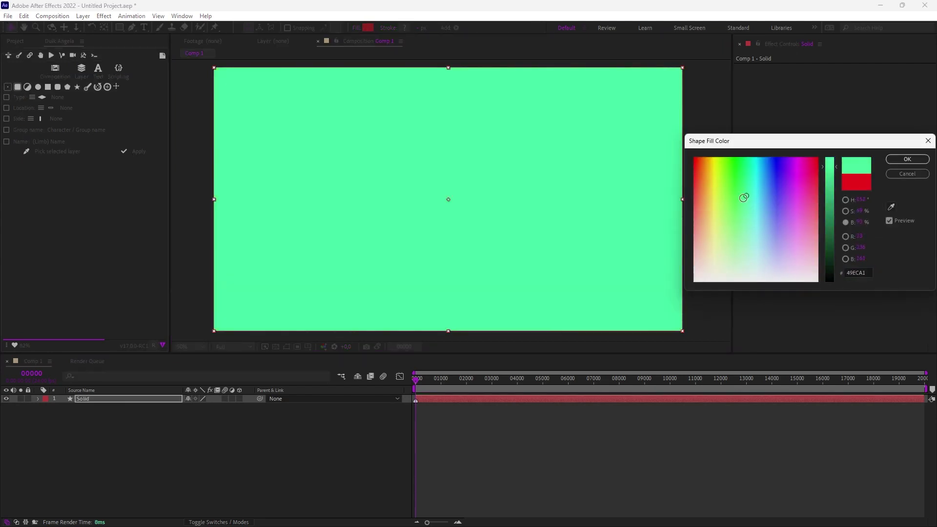
click(906, 175)
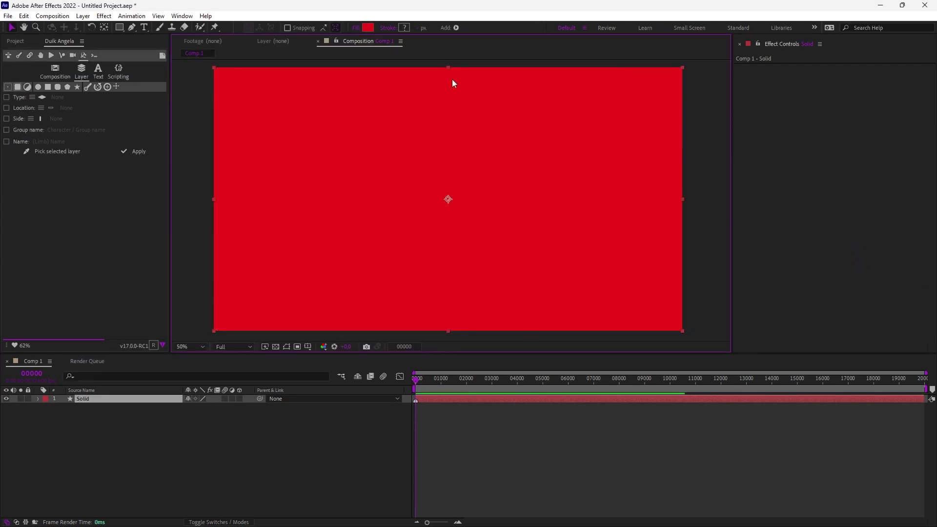
Filter the timeline for 'size', scrub the rectangle to 1408 × 718, then undo to full frame.
click(129, 399)
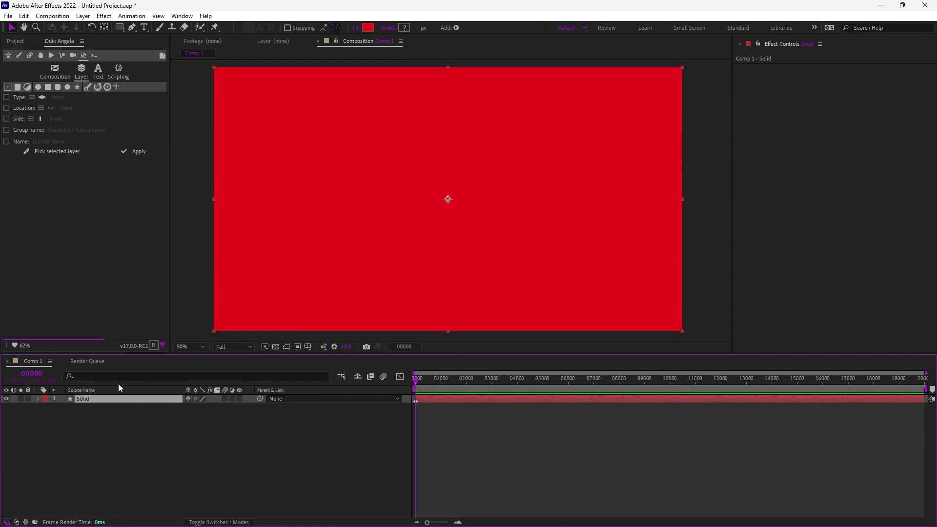
key(ctrl+f)
text(size)
click(195, 447)
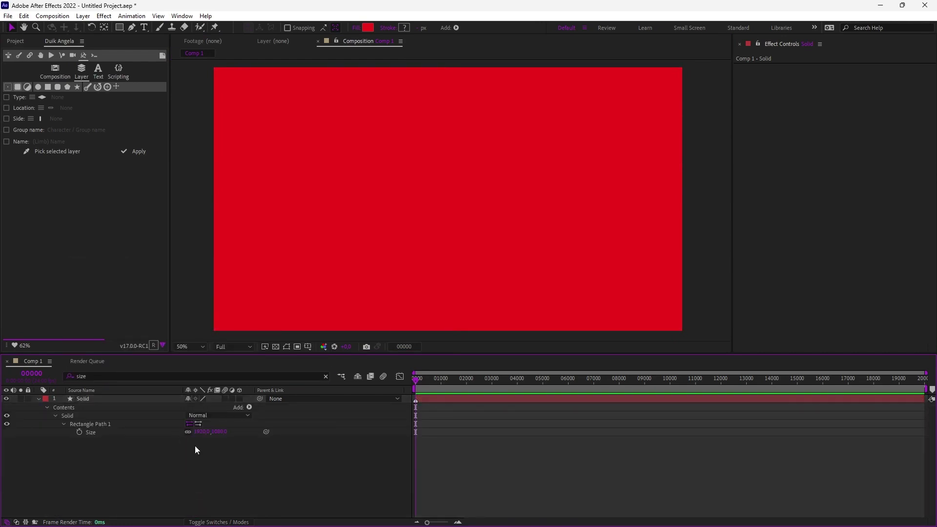
drag(195, 431, 36, 445)
drag(219, 431, 222, 486)
click(223, 487)
key(ctrl+z)
key(ctrl+z)
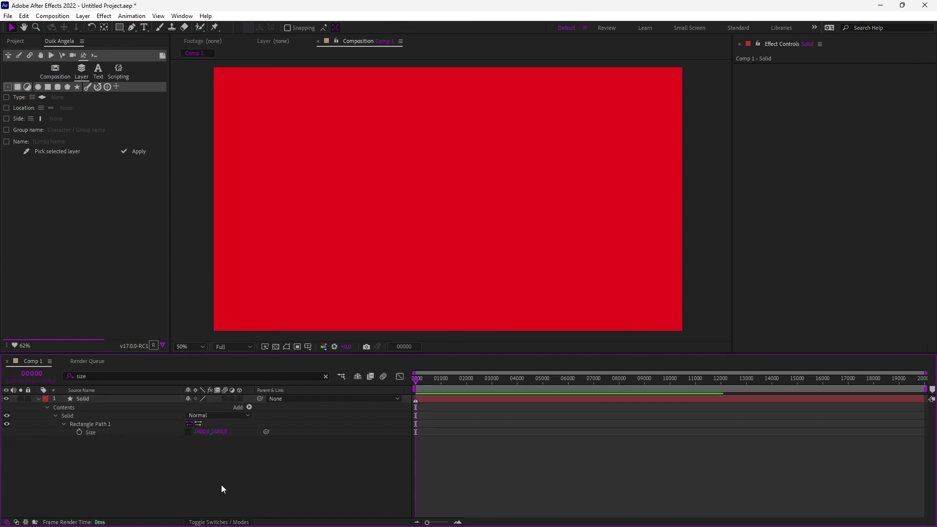
Delete the Solid layer, bring it back, then delete it again.
click(150, 399)
key(Delete)
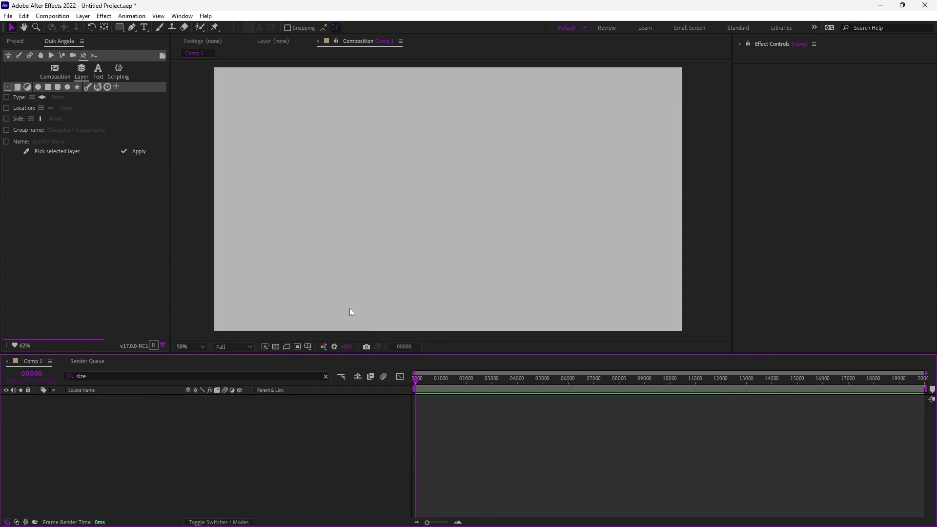
key(ctrl+z)
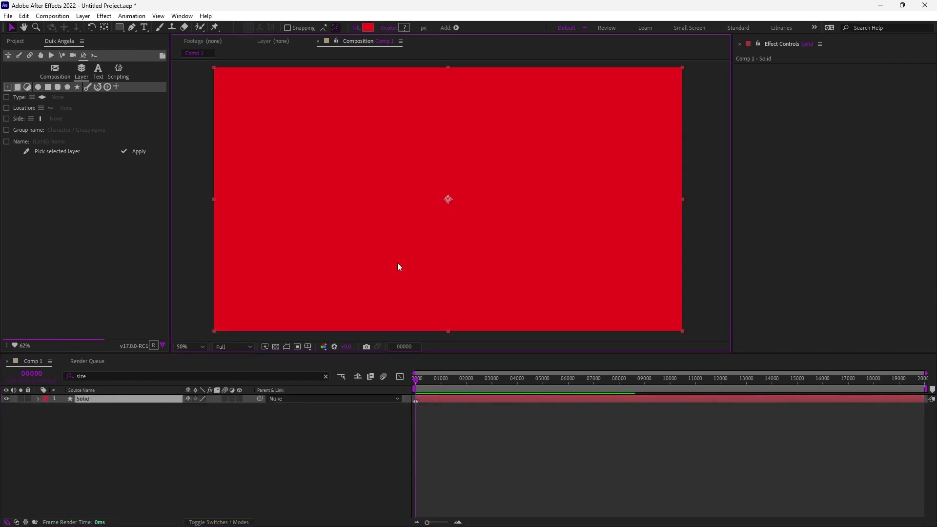
key(ctrl+shift+z)
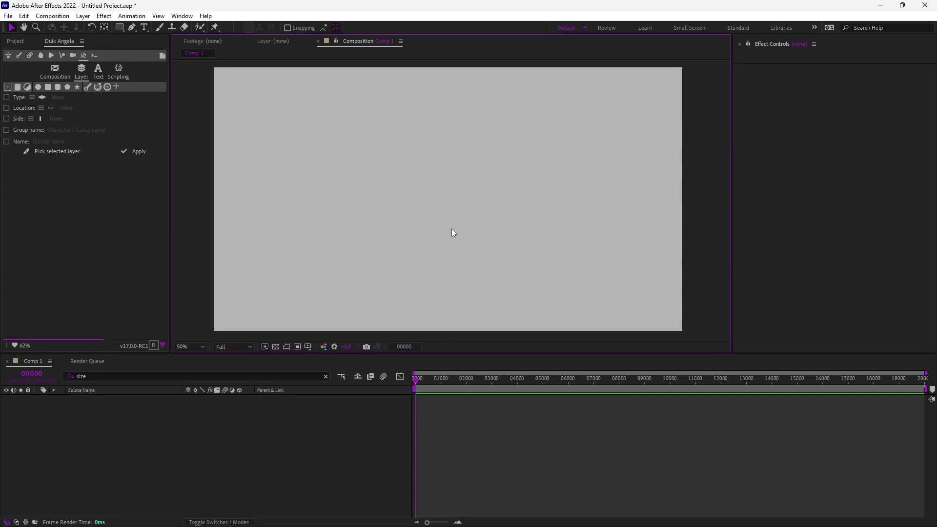
key(ctrl+alt+shift+y)
click(458, 249)
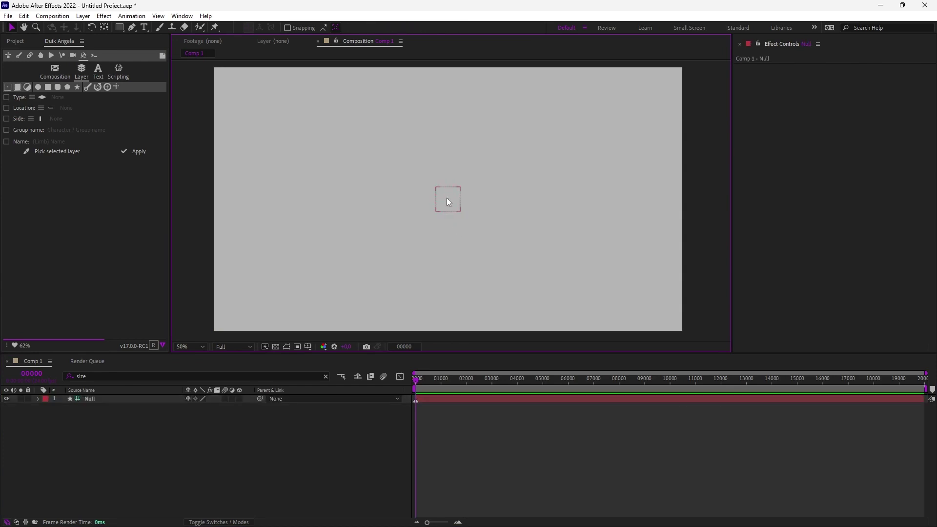
drag(447, 201, 347, 189)
key(Return)
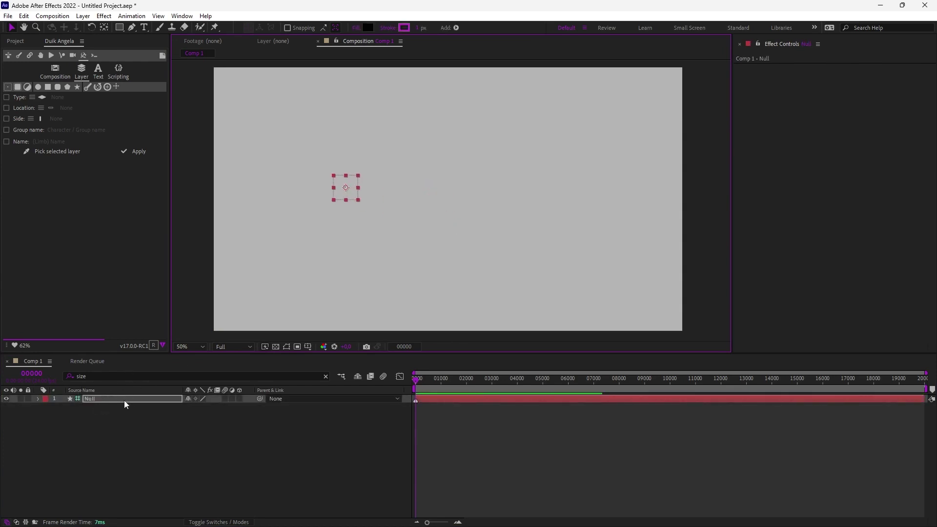
click(108, 399)
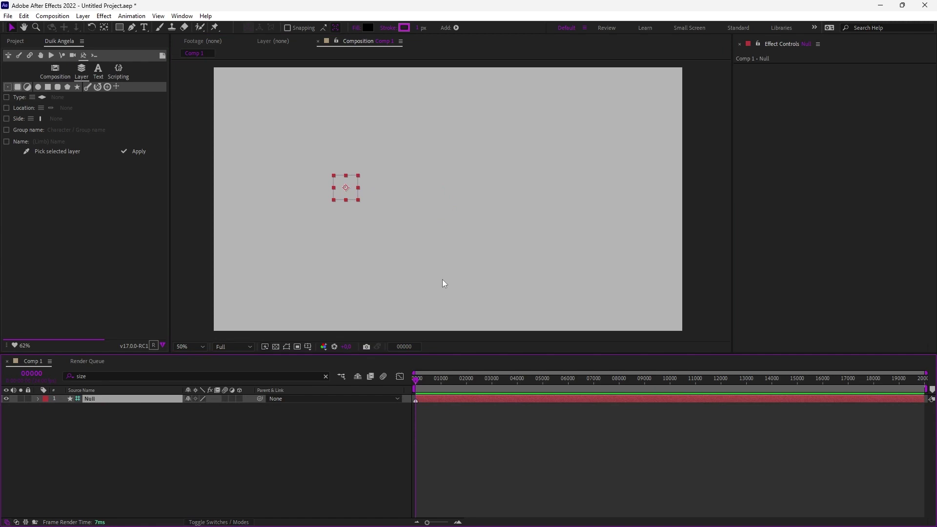
key(Delete)
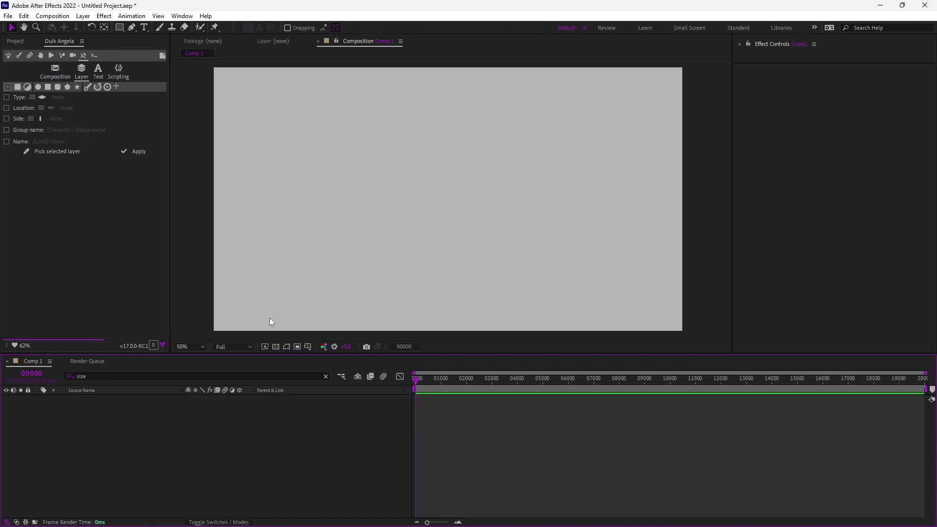
Add a pentagon and a star with Duik, then create a null for each using Ctrl+Alt+Shift+Y.
click(328, 324)
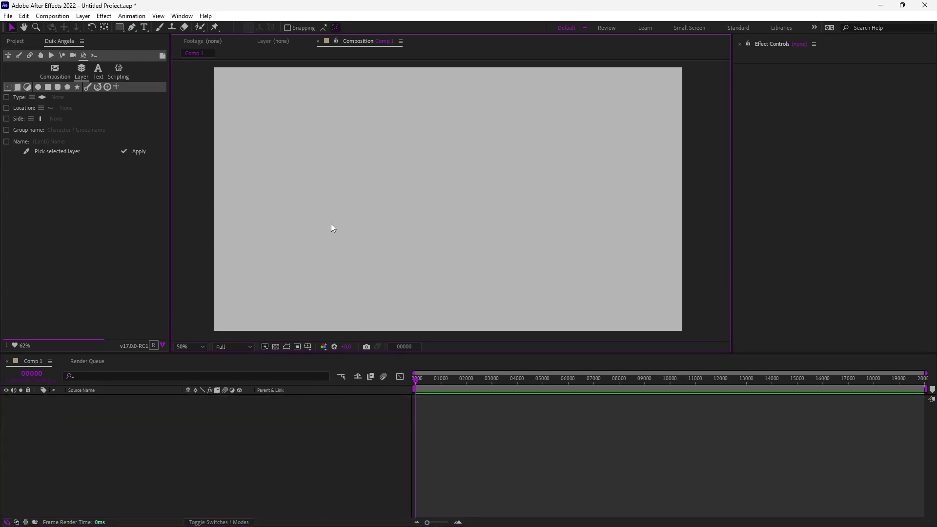
click(68, 87)
drag(413, 192, 285, 149)
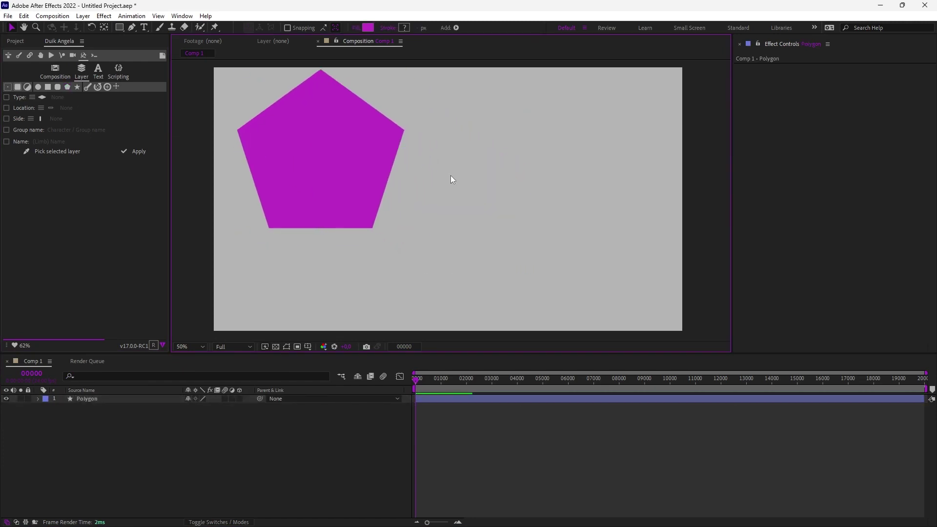
click(77, 87)
drag(476, 195, 537, 204)
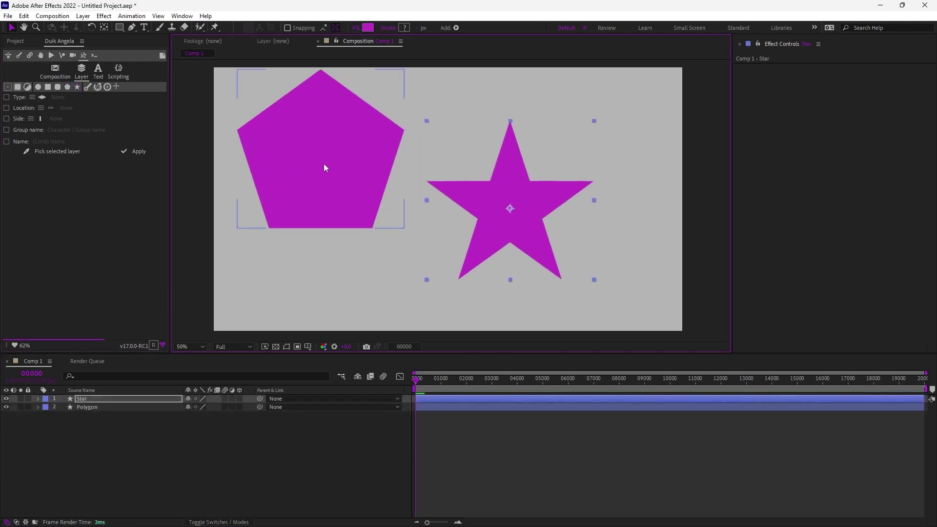
shift+click(336, 168)
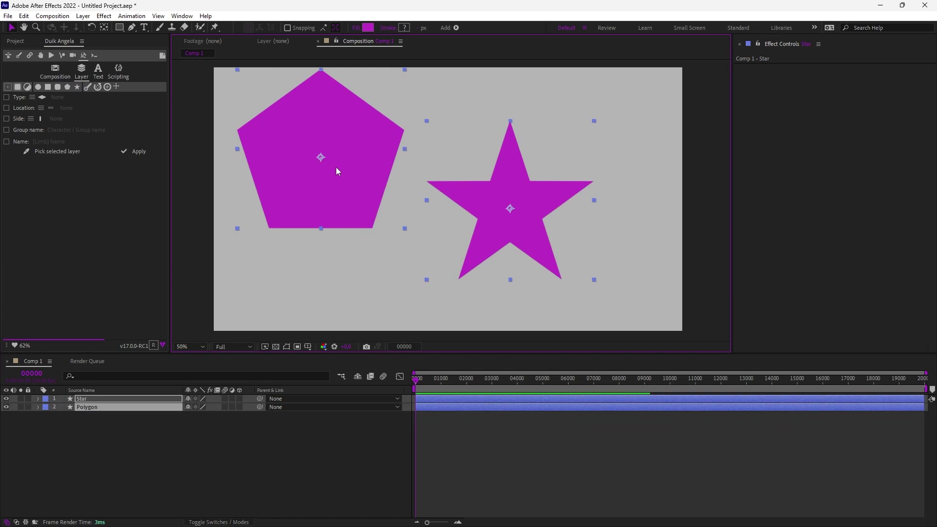
key(ctrl+alt+shift+y)
Delete all four layers and switch to the Duik scriptlets folder in File Explorer.
click(512, 210)
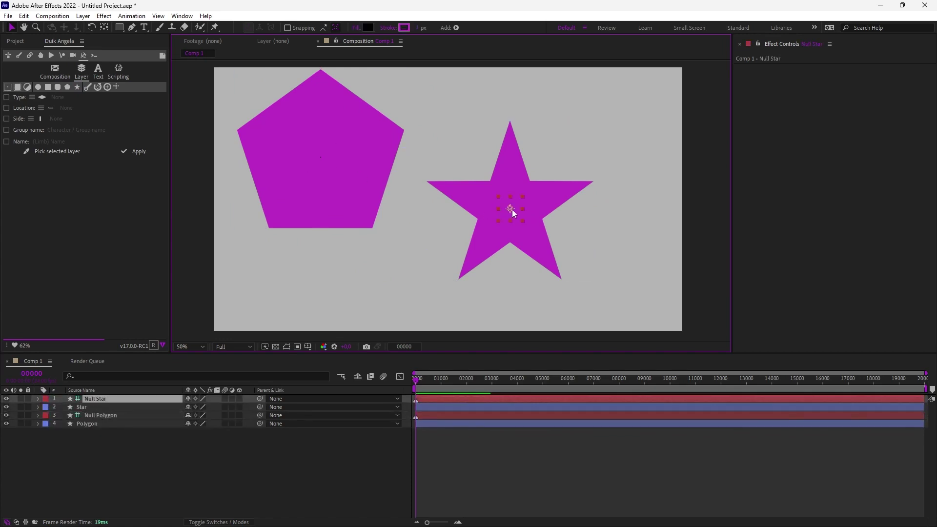
key(ctrl+a)
key(Delete)
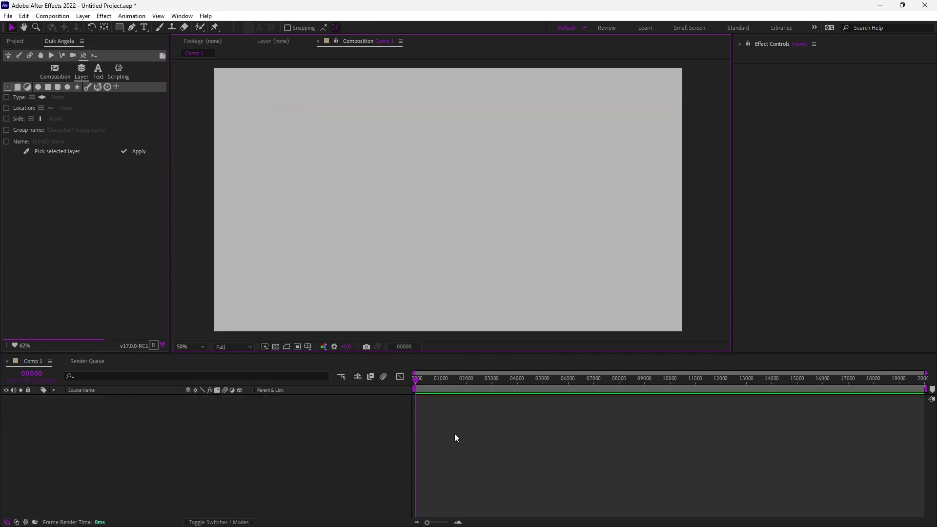
key(alt+Tab)
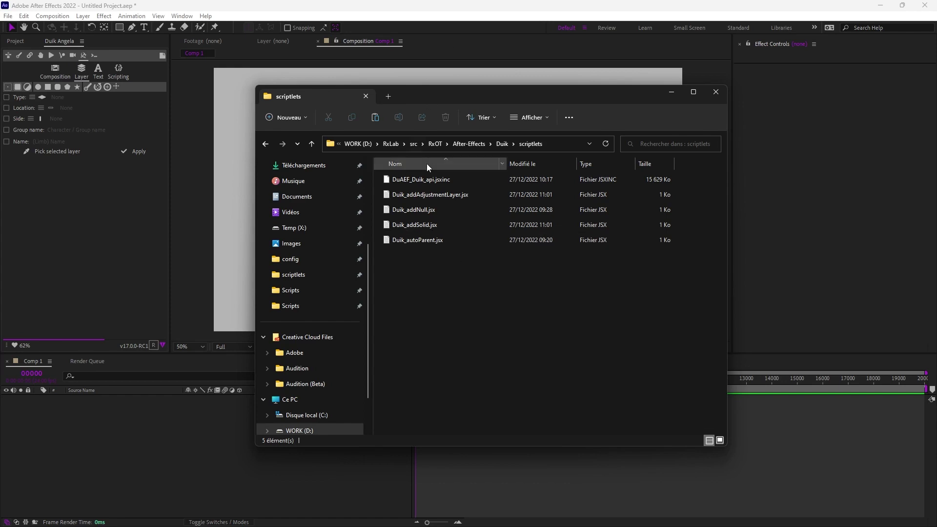
Select four .jsx scriptlet files, then open a new Explorer tab at the C: drive.
drag(459, 95, 399, 116)
drag(377, 285, 349, 215)
click(315, 114)
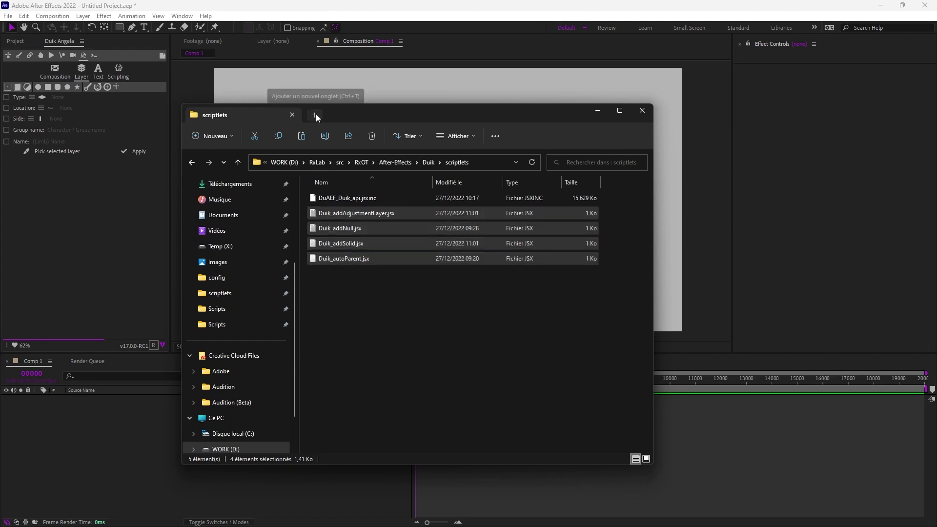
text(c:)
key(Return)
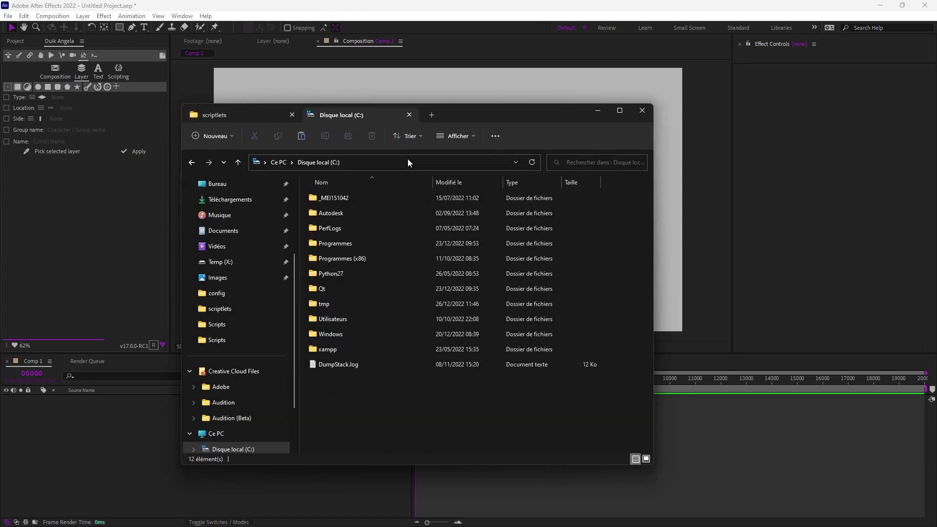
Browse to Adobe After Effects 2022\Support Files\Scripts and select the four Duik scriptlets.
double_click(354, 248)
scroll(366, 332, down, 5)
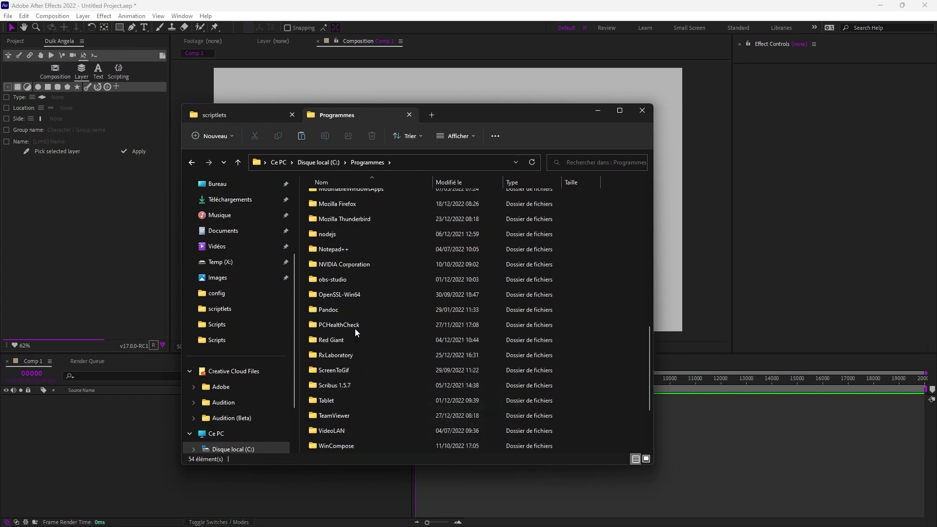
scroll(356, 329, up, 7)
double_click(351, 215)
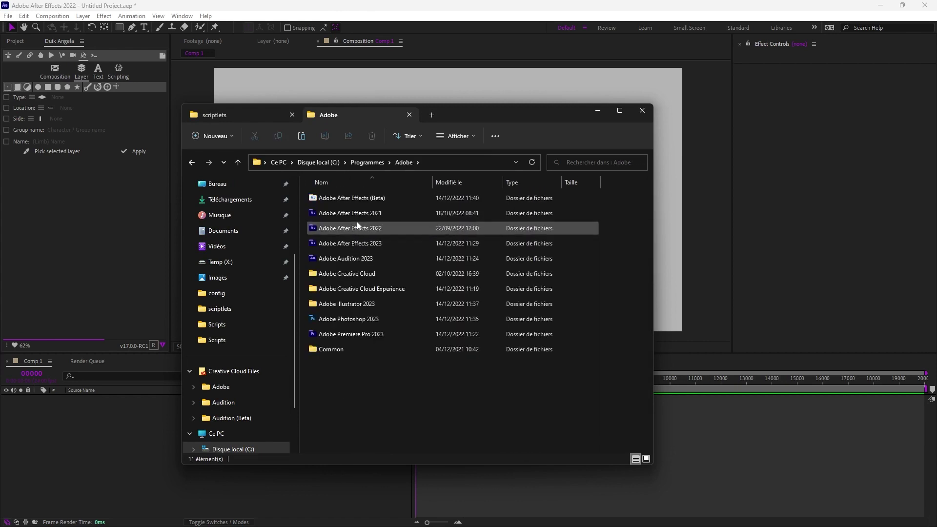
double_click(346, 228)
double_click(337, 198)
scroll(341, 347, down, 8)
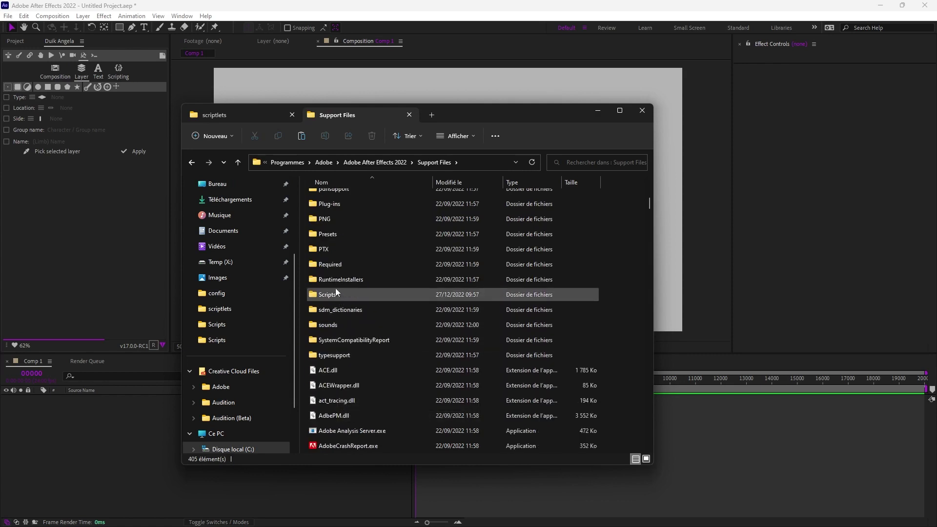
double_click(335, 290)
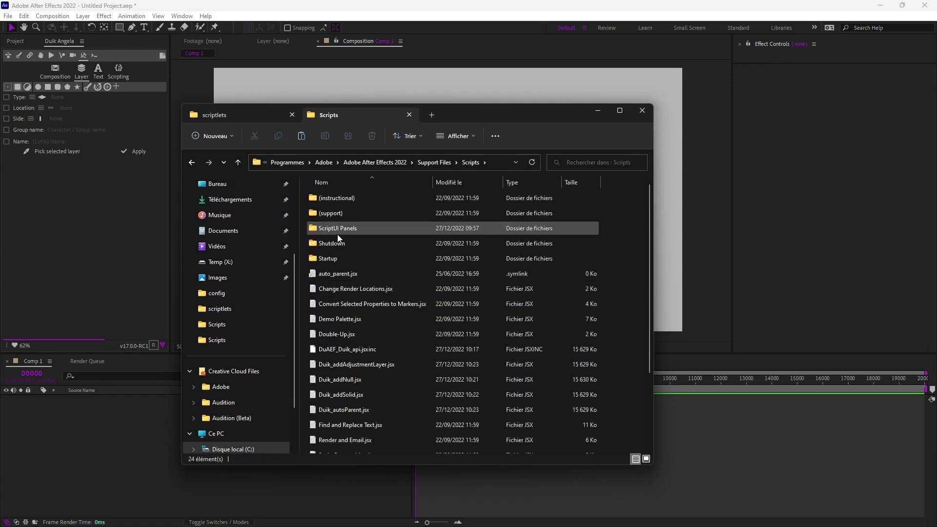
click(357, 366)
shift+click(351, 412)
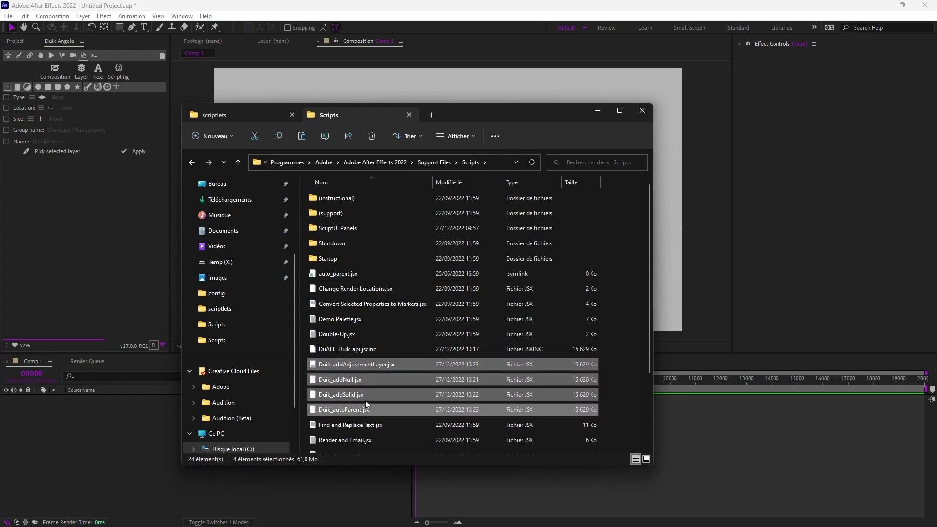
Check the installed Duik scriptlets and their shortcuts under File > Scripts in After Effects.
click(642, 113)
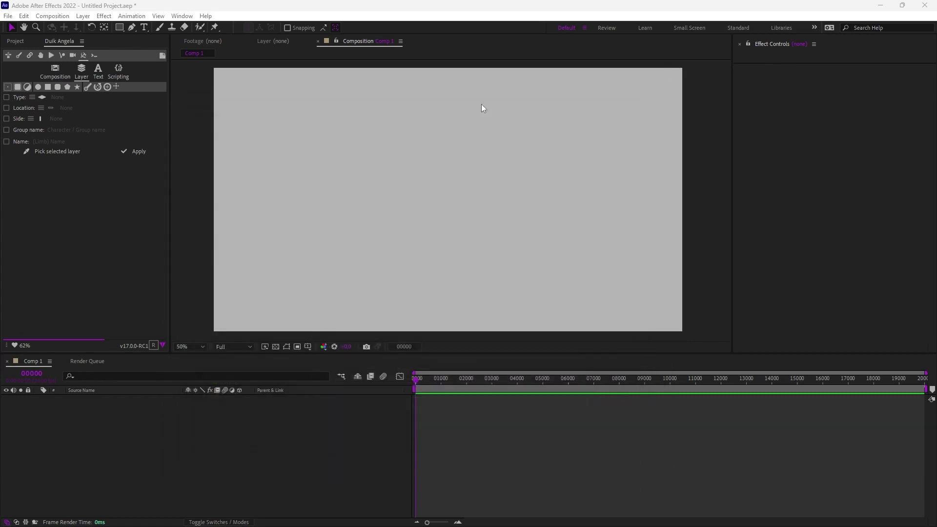
click(9, 16)
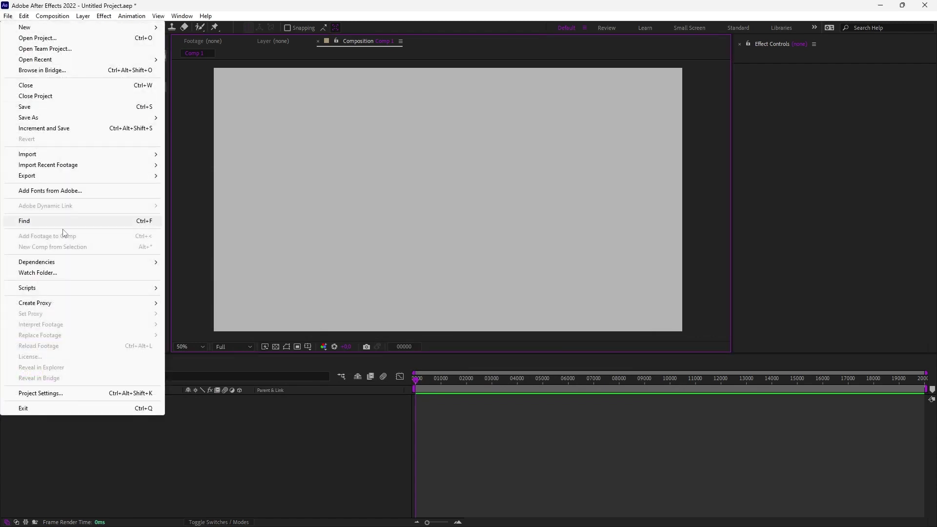
mouse_move(64, 288)
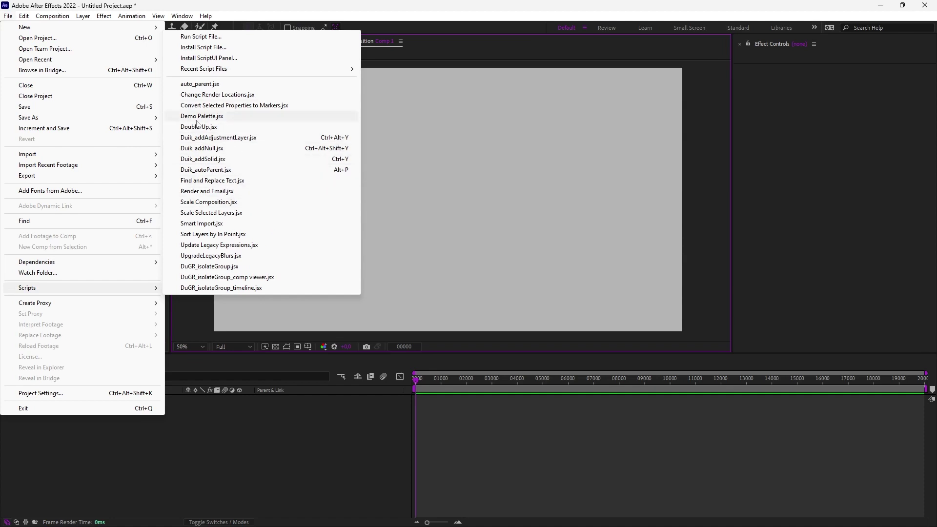
click(322, 433)
Search Keyboard Shortcuts for 'dui' and collapse the recent groups to reveal the Duik scripts.
click(23, 16)
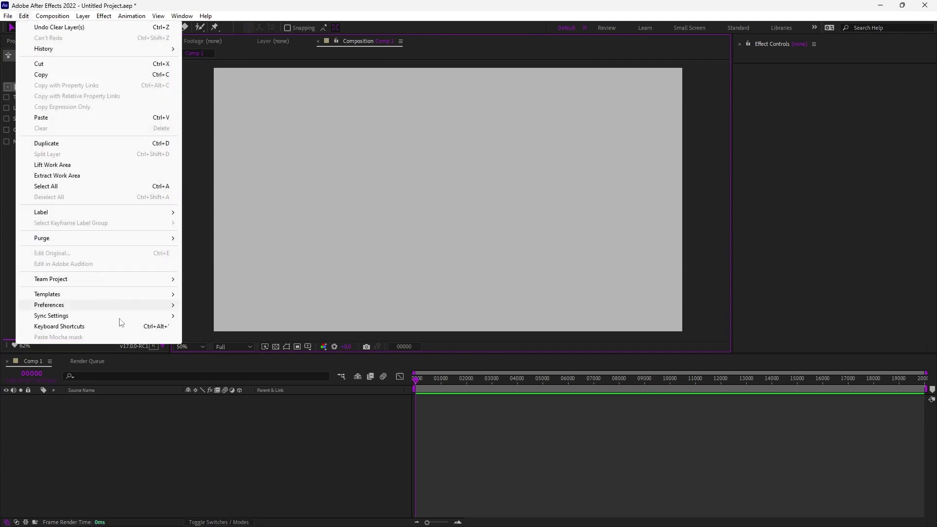
click(78, 327)
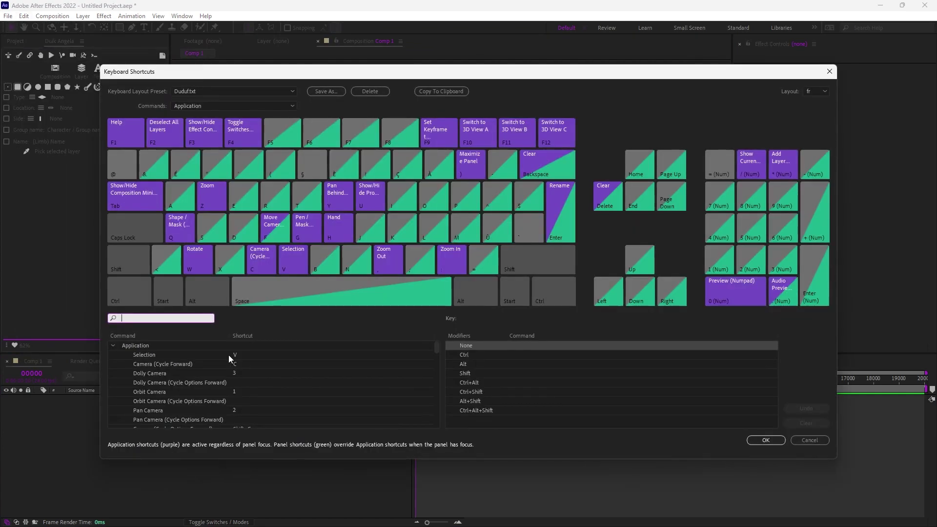
text(duik)
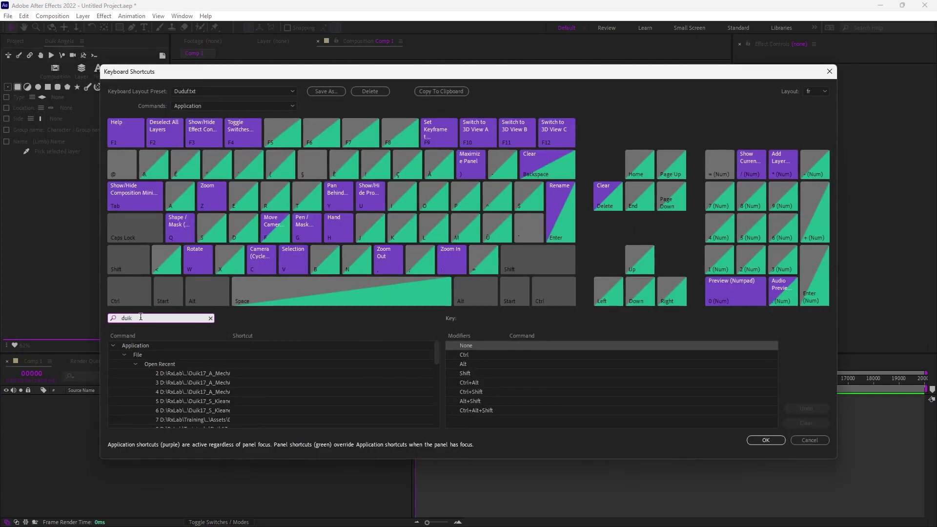
click(136, 365)
click(135, 371)
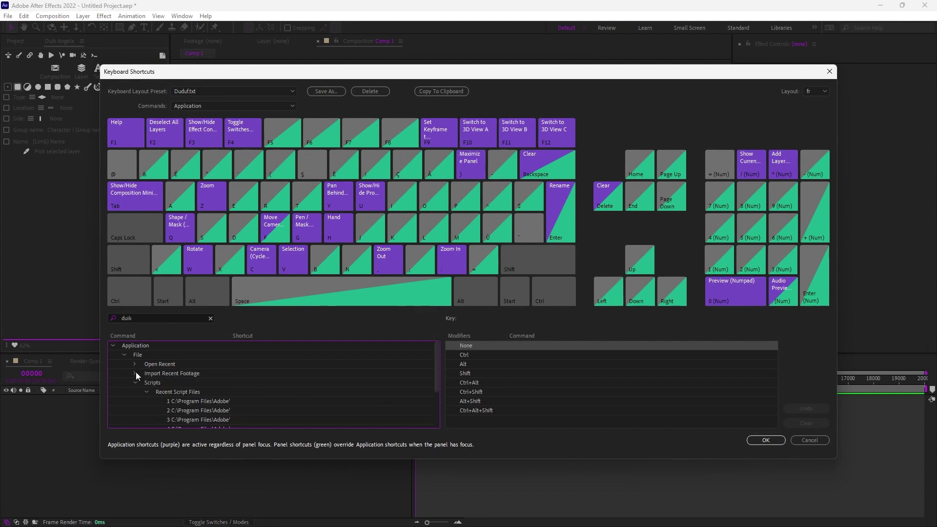
scroll(146, 371, up, 1)
scroll(157, 381, down, 2)
click(149, 374)
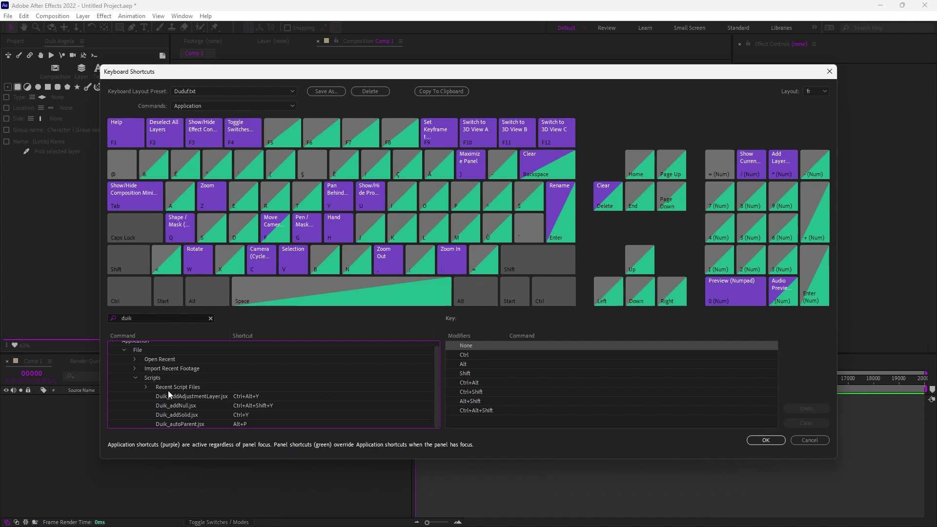
Remove and restore the Ctrl+Alt+Y shortcut of Duik_addAdjustmentLayer.jsx, then inspect Duik_autoParent.jsx.
click(185, 396)
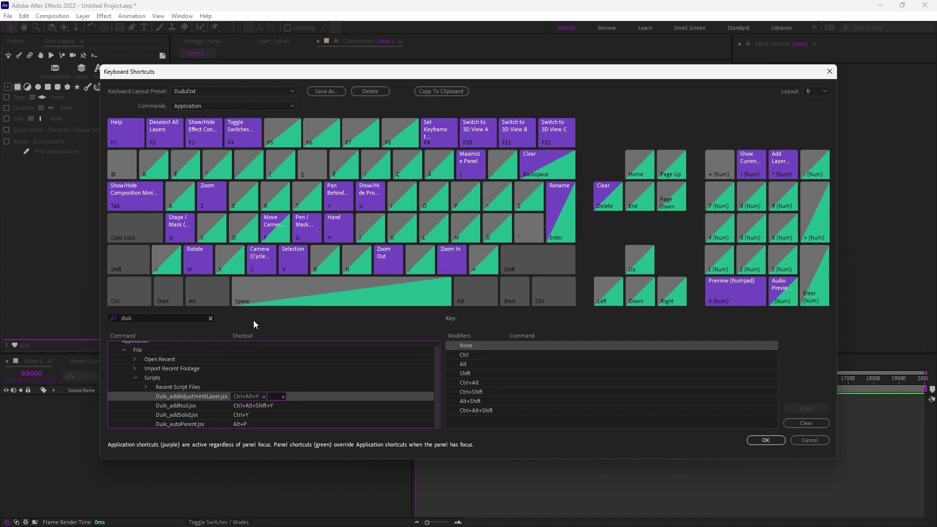
key(ctrl+alt)
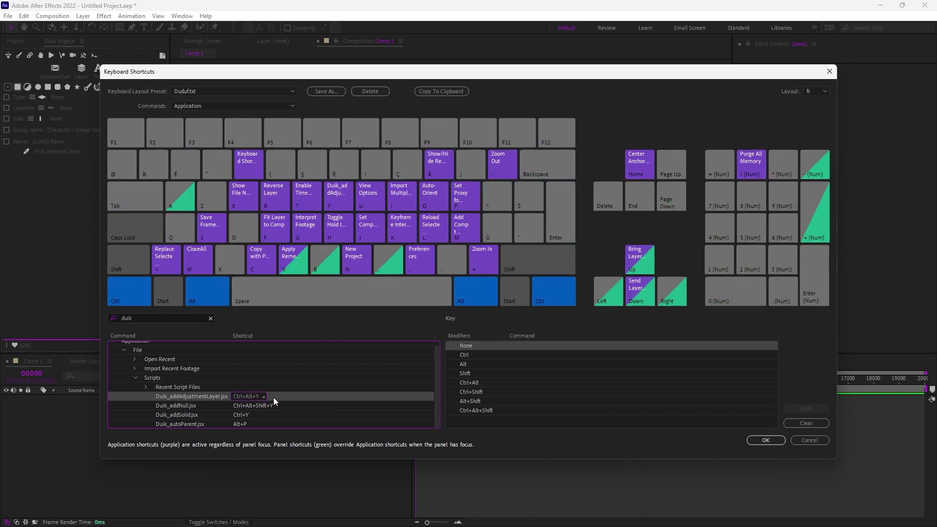
click(264, 397)
key(ctrl+alt+y)
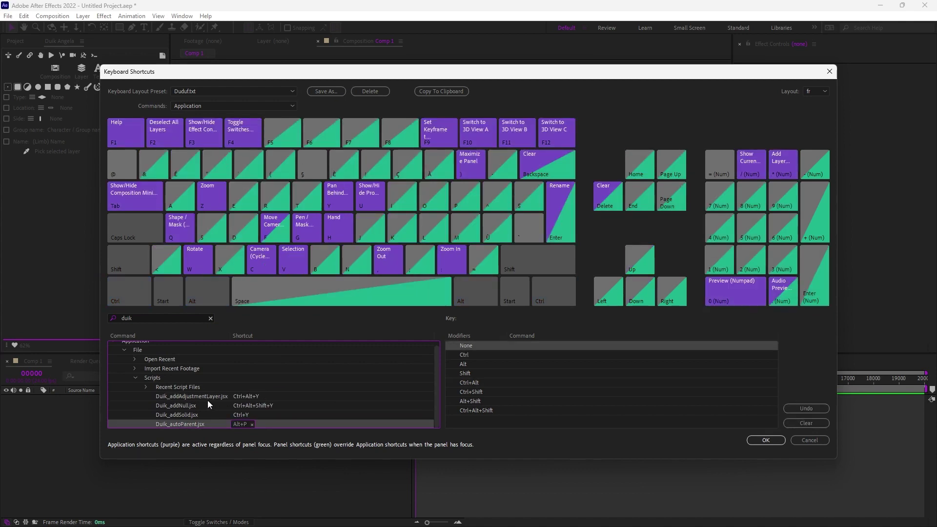
click(255, 396)
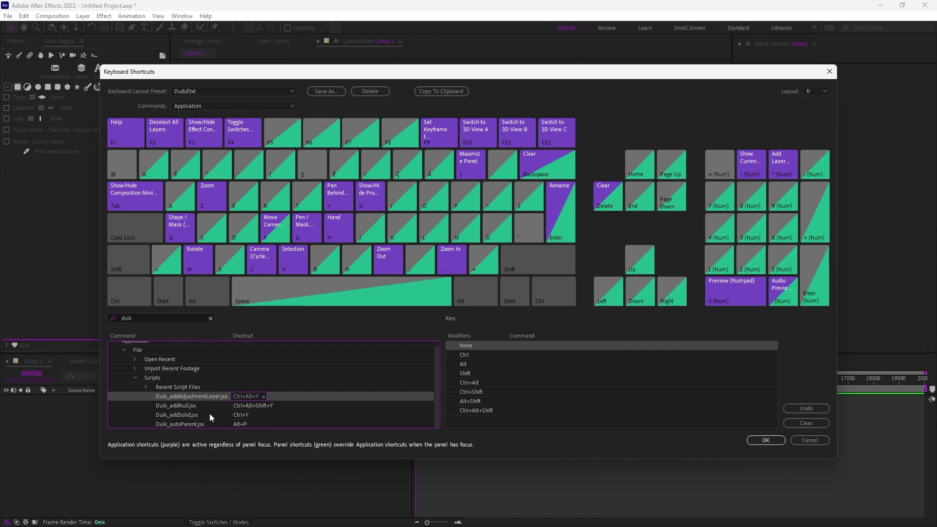
click(174, 425)
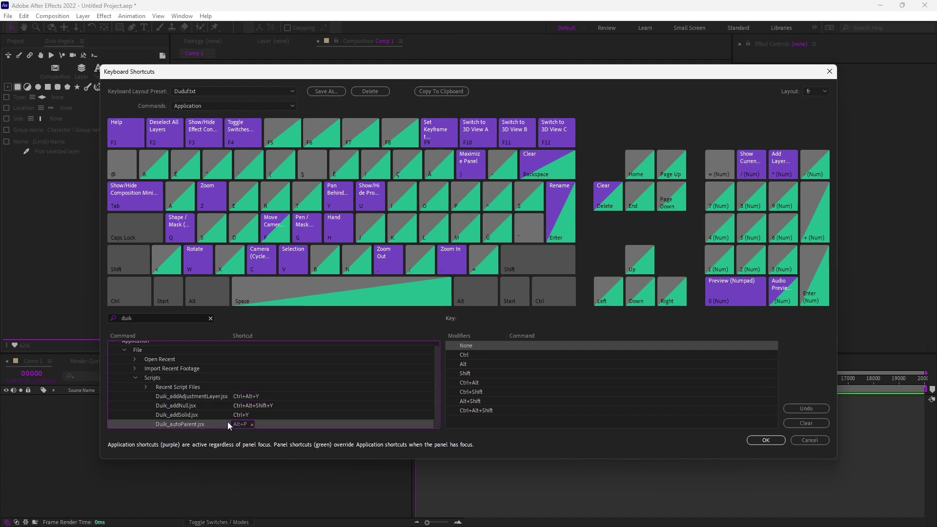
Discard shortcut changes, add a null with Ctrl+Alt+Shift+Y, and duplicate it into scattered nulls.
click(808, 440)
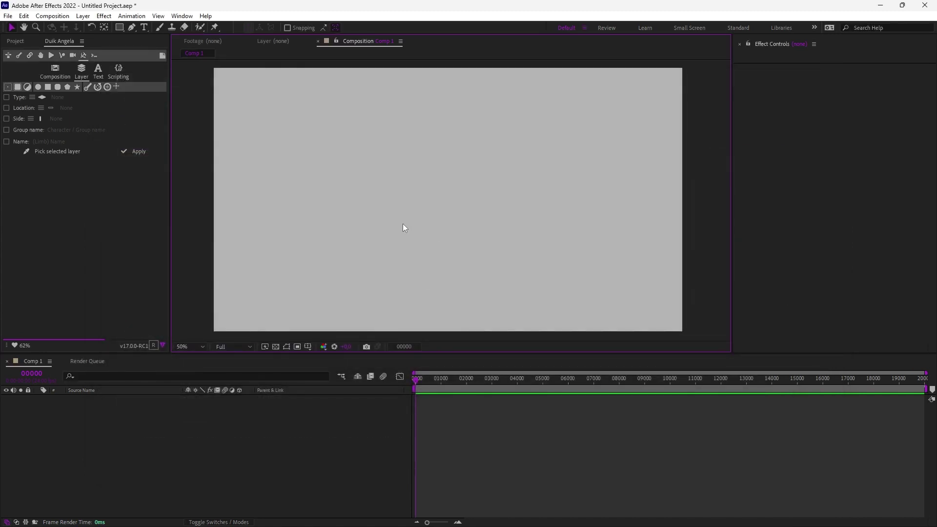
key(ctrl+alt+shift+y)
drag(449, 216, 343, 163)
click(407, 196)
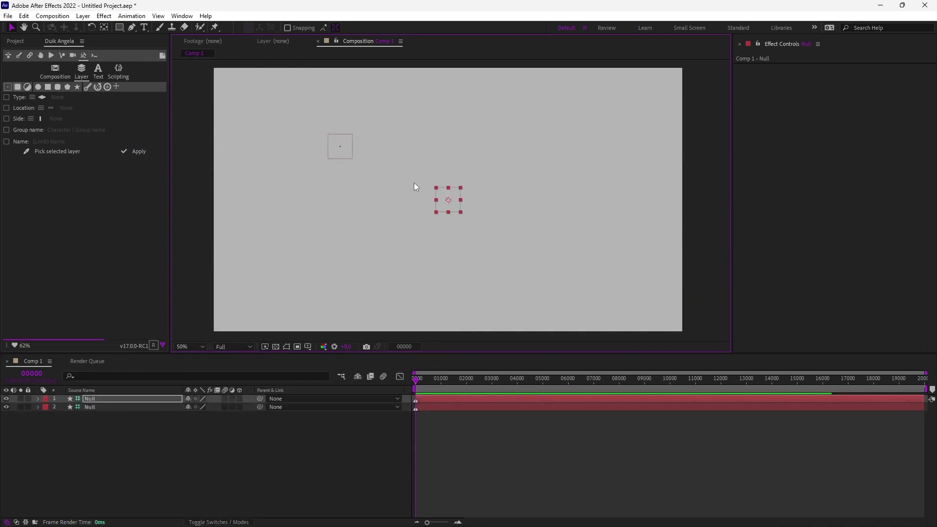
drag(453, 202, 381, 256)
key(ctrl+d)
key(ctrl+d)
click(495, 241)
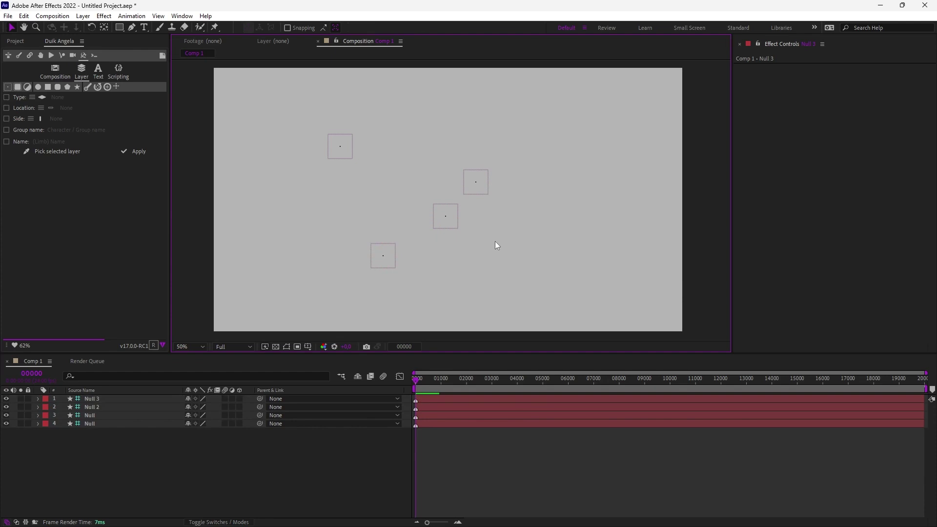
Select the three lower-right nulls, then add the top-left null as the intended parent.
click(352, 146)
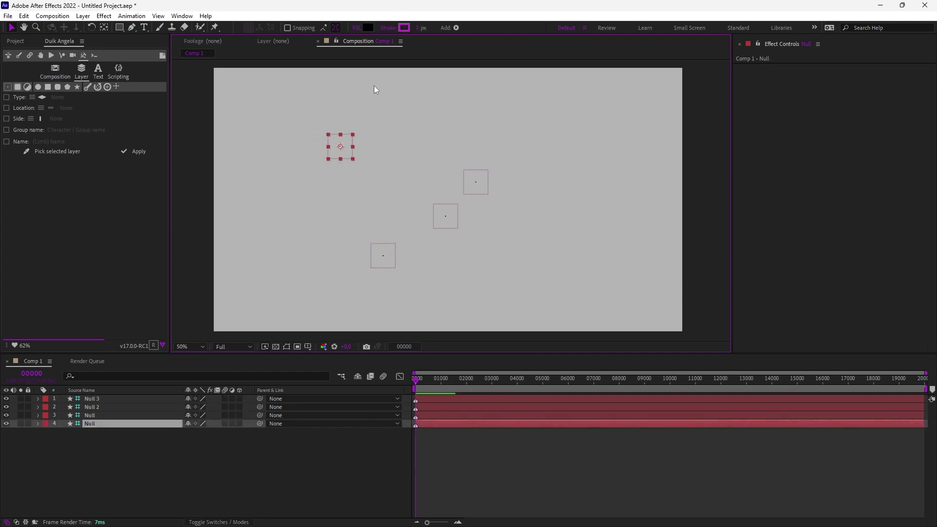
click(476, 182)
shift+click(452, 216)
drag(567, 177, 389, 271)
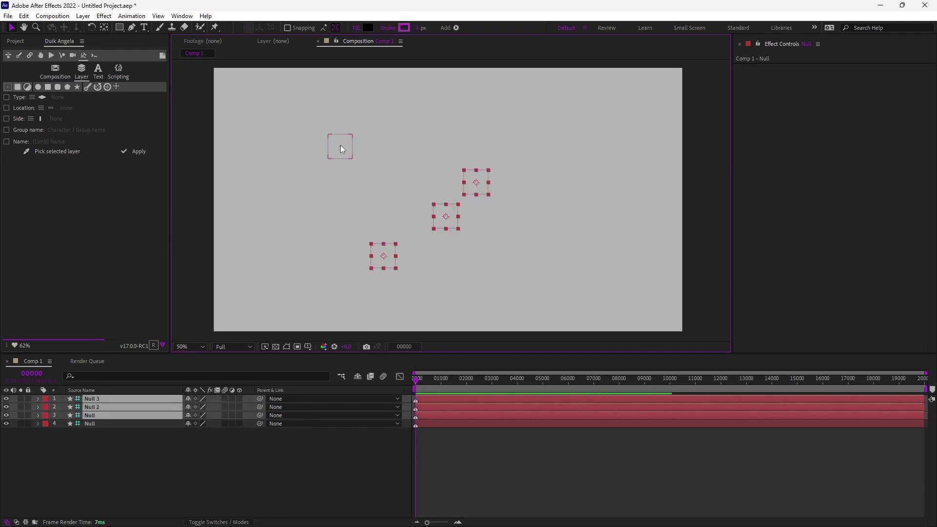
shift+click(341, 146)
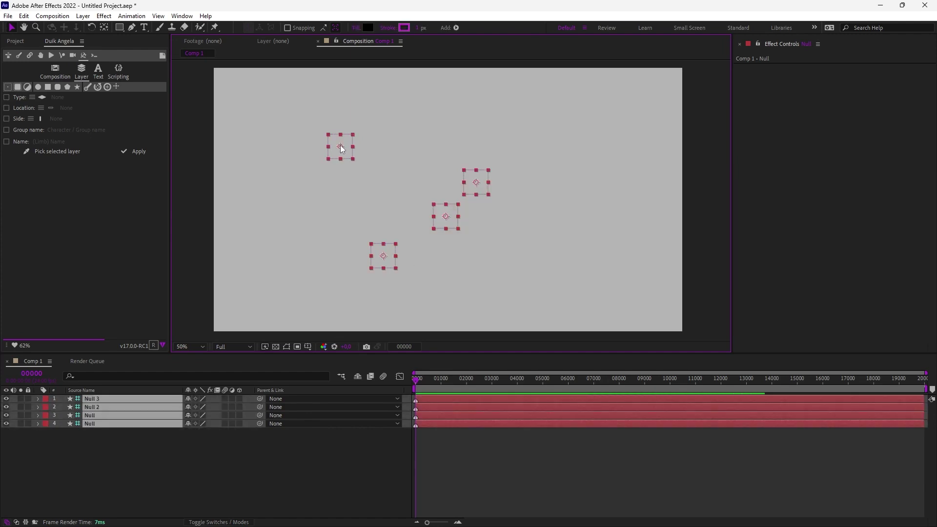
Auto-parent the three nulls to the top-left null, then test moving and rotating the parent.
key(ctrl+p)
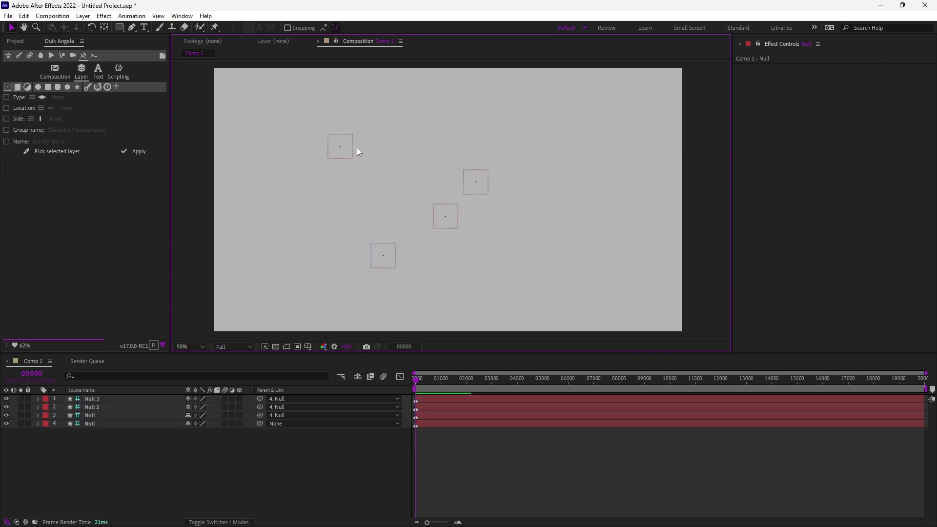
drag(349, 146, 383, 170)
key(w)
key(ctrl+z)
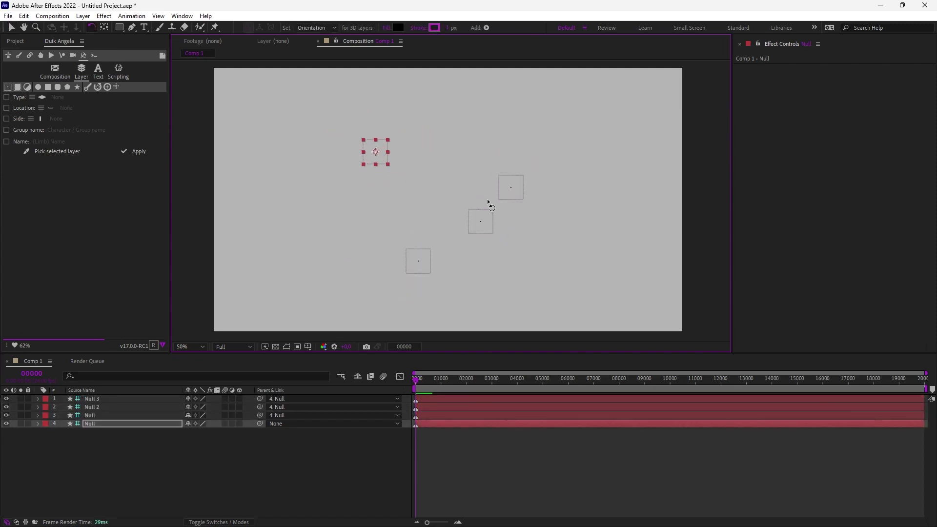
key(v)
drag(478, 221, 469, 228)
drag(376, 152, 344, 148)
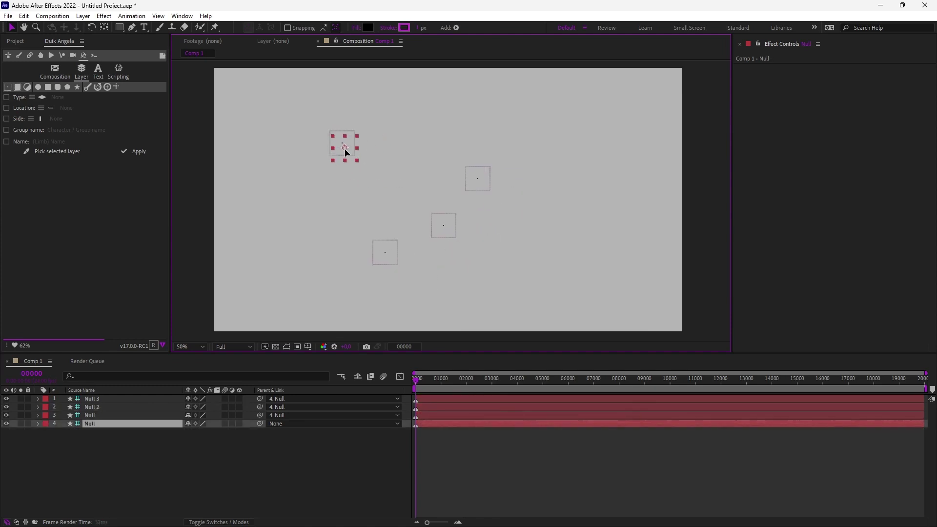
click(471, 252)
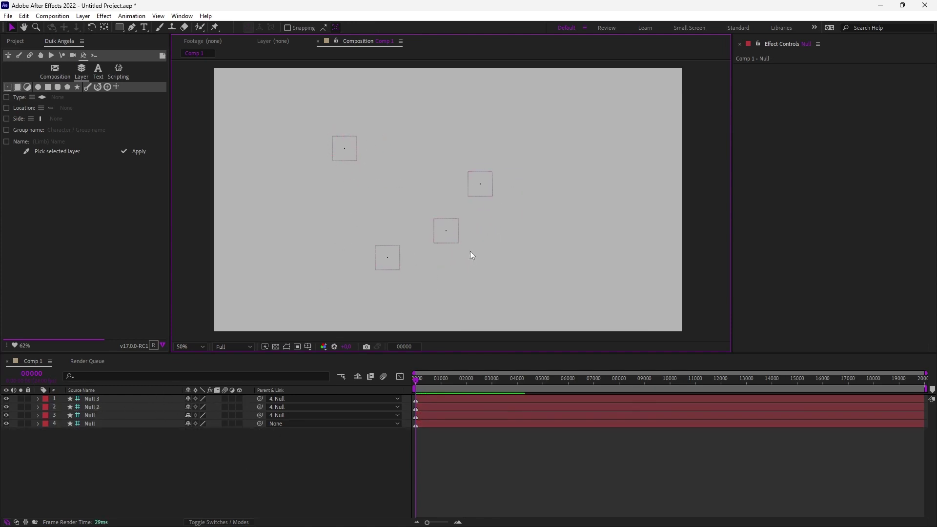
Switch from After Effects to VS Code showing the Duik_addSolid.jsx script.
click(23, 16)
click(303, 245)
mouse_move(449, 264)
mouse_down()
mouse_move(465, 279)
mouse_move(434, 262)
mouse_up()
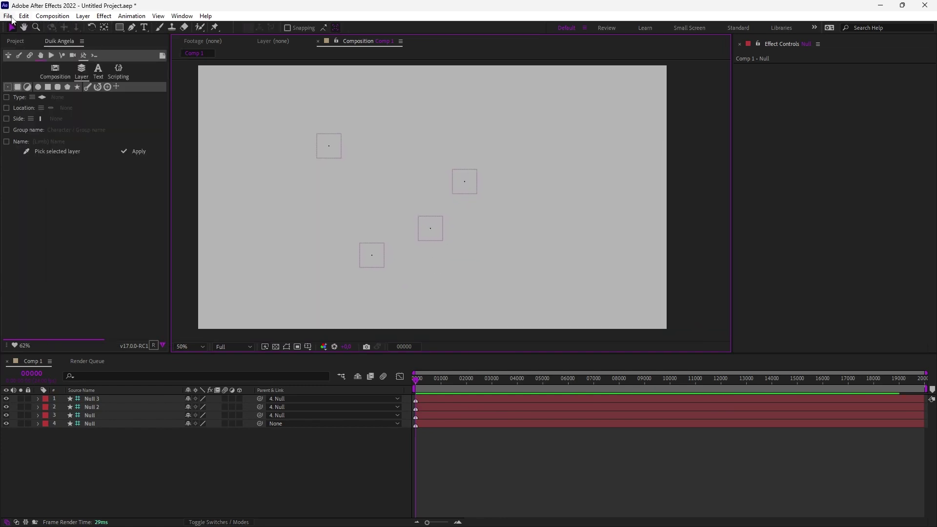
drag(279, 203, 280, 208)
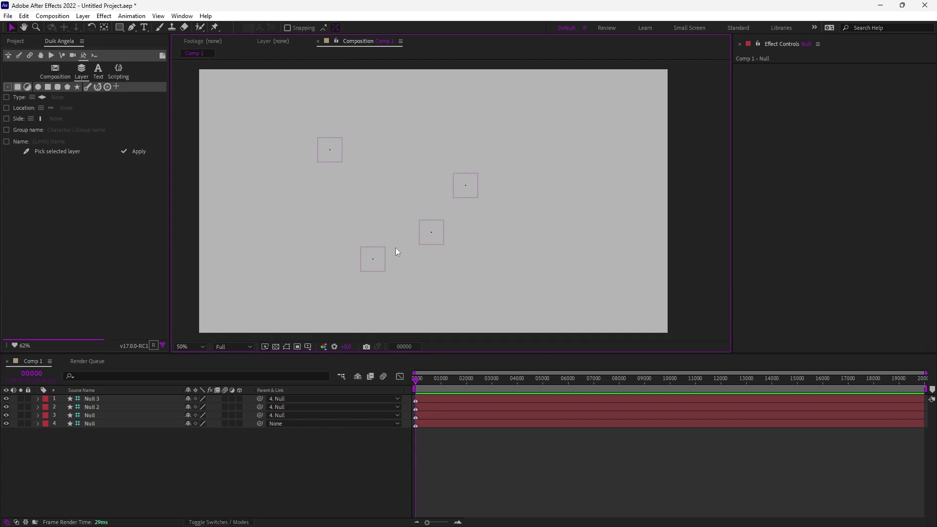
key(alt+Tab)
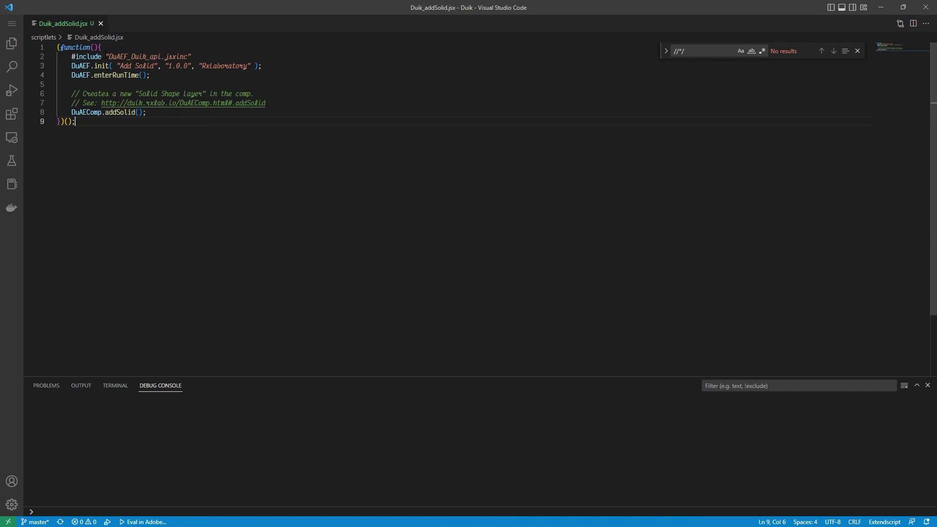
Select all of the Duik_addSolid.jsx scriptlet code, then clear the selection.
key(shift+Up)
key(shift+Up)
key(shift+Up)
key(shift+Up)
key(shift+Up)
key(shift+Up)
key(shift+Up)
key(shift+Up)
key(shift+Up)
click(124, 147)
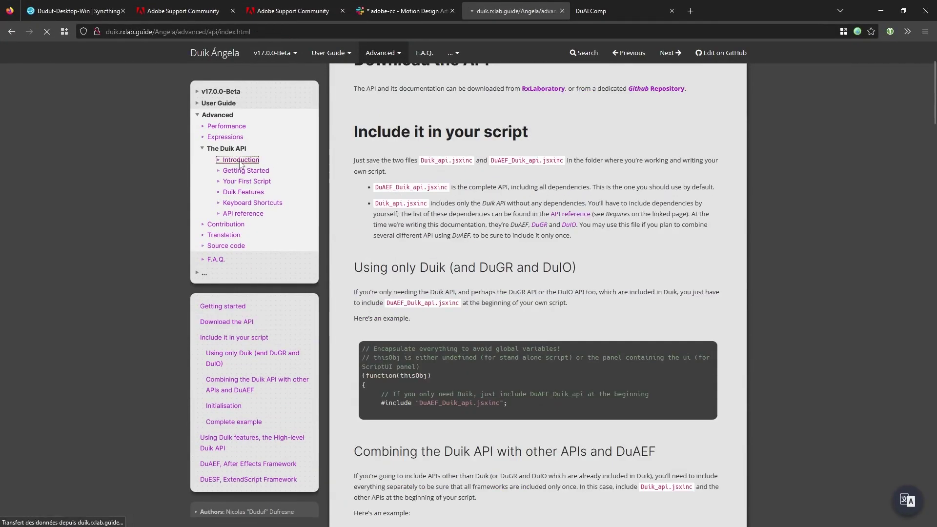
Browse the Duik API Introduction and Getting Started documentation pages.
click(240, 160)
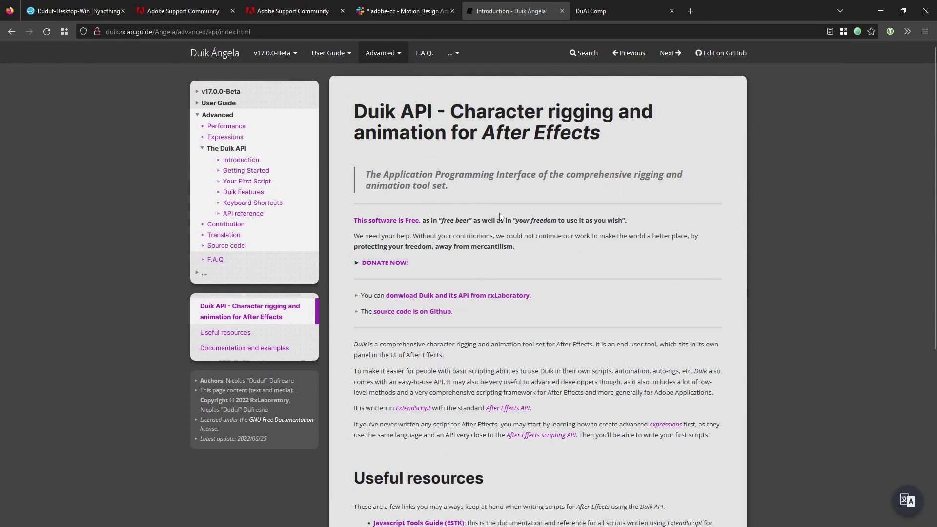
click(373, 52)
mouse_move(383, 118)
click(452, 116)
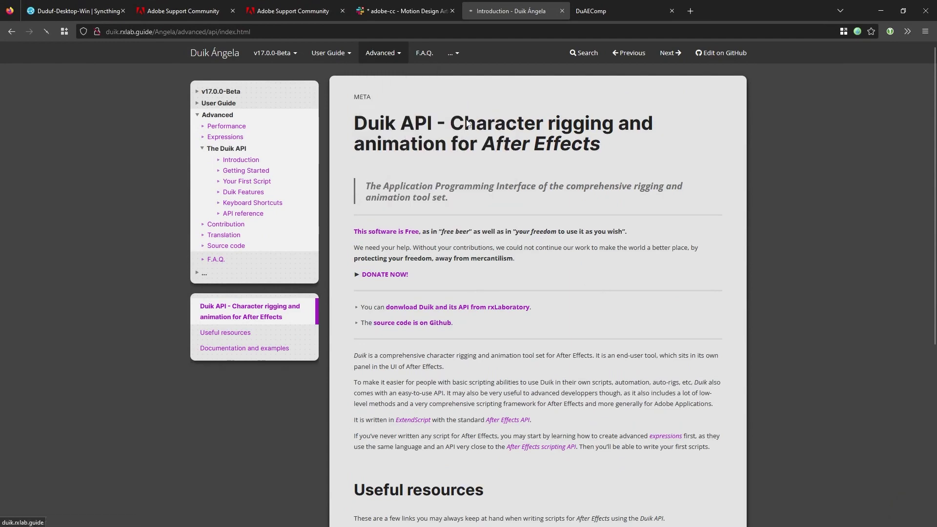
scroll(561, 152, down, 5)
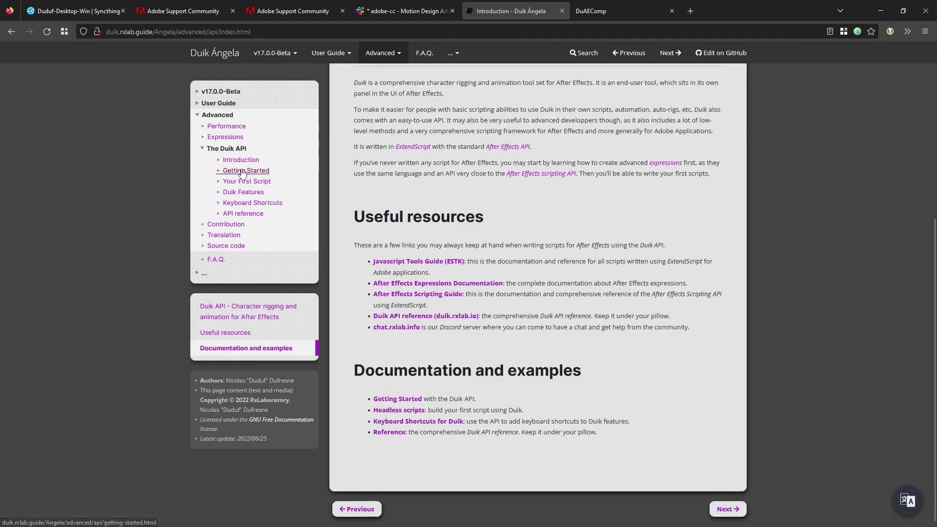
click(243, 171)
scroll(500, 170, down, 10)
Read the Your First Script and Keyboard Shortcuts guides, then open the API reference in a new tab.
click(261, 183)
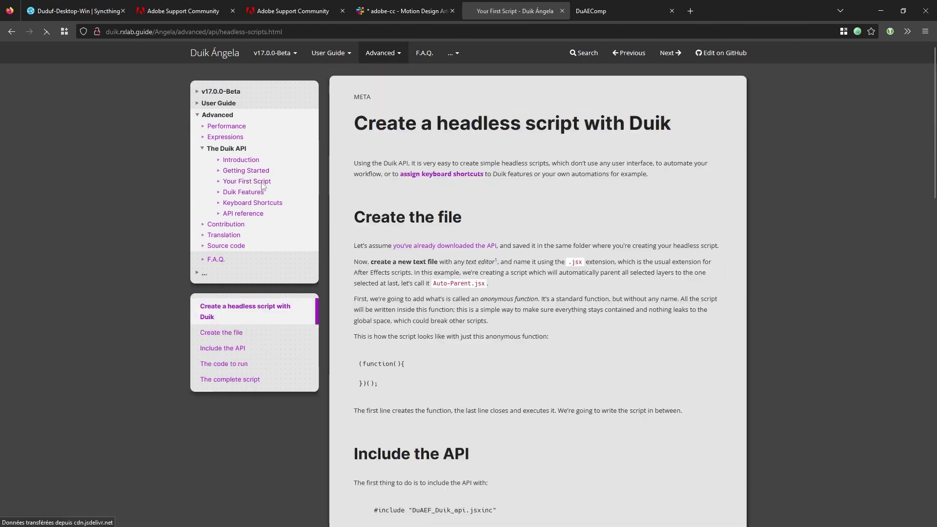
scroll(366, 171, down, 15)
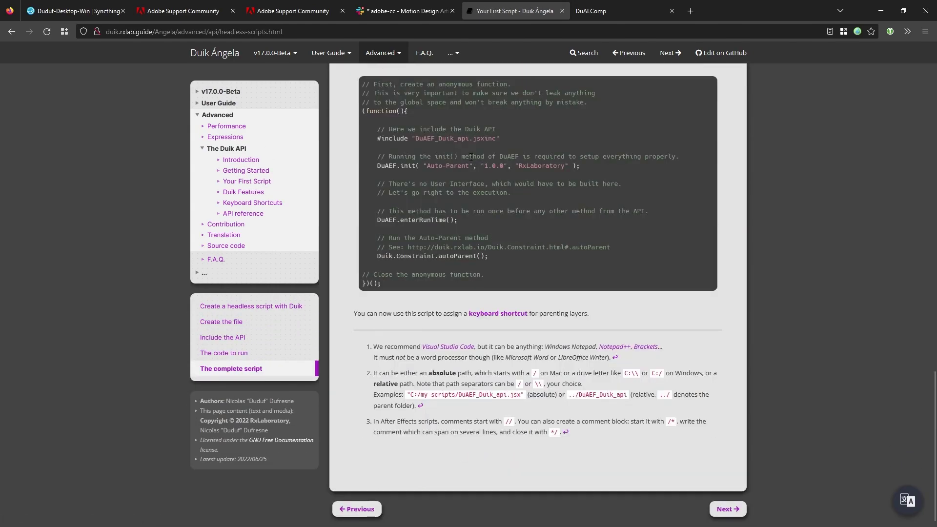
click(252, 203)
scroll(450, 218, down, 4)
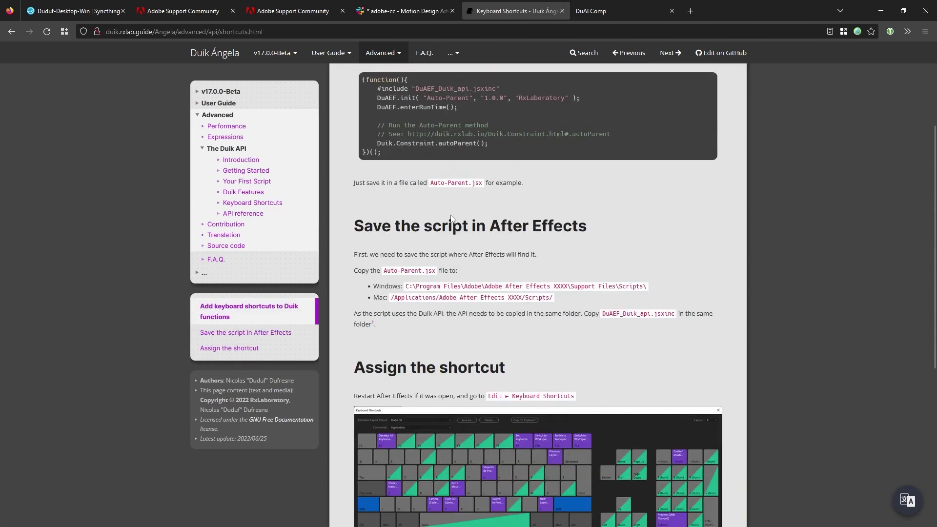
scroll(452, 217, down, 6)
scroll(453, 215, up, 9)
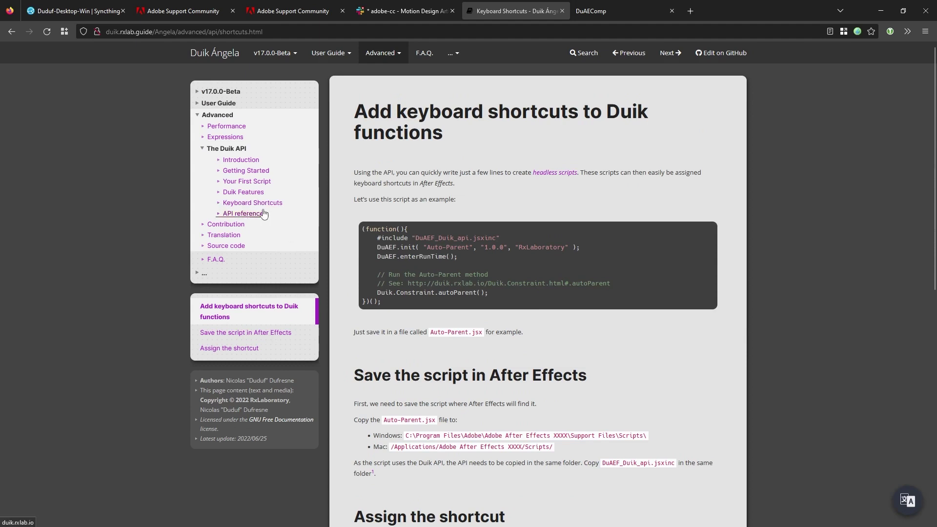
click(243, 213)
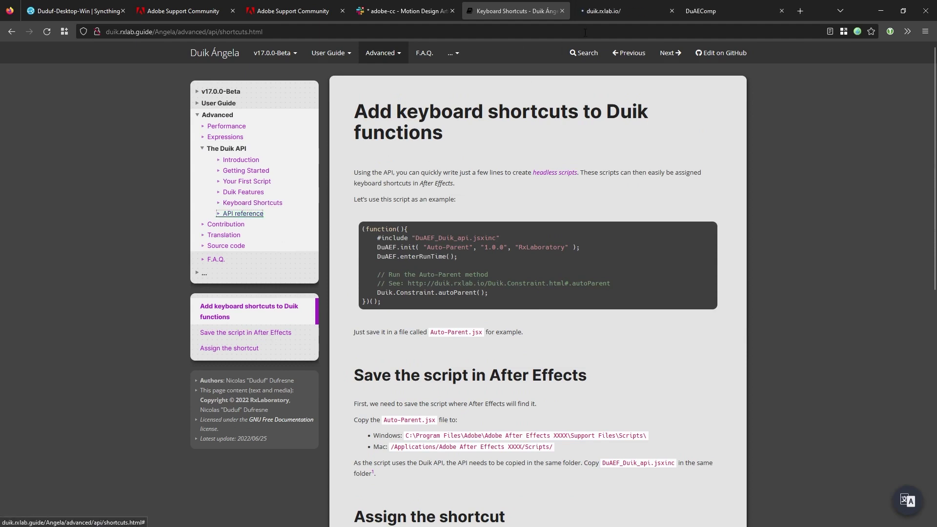
Open the Duik.Animation namespace page in the Duik API reference.
scroll(62, 220, down, 20)
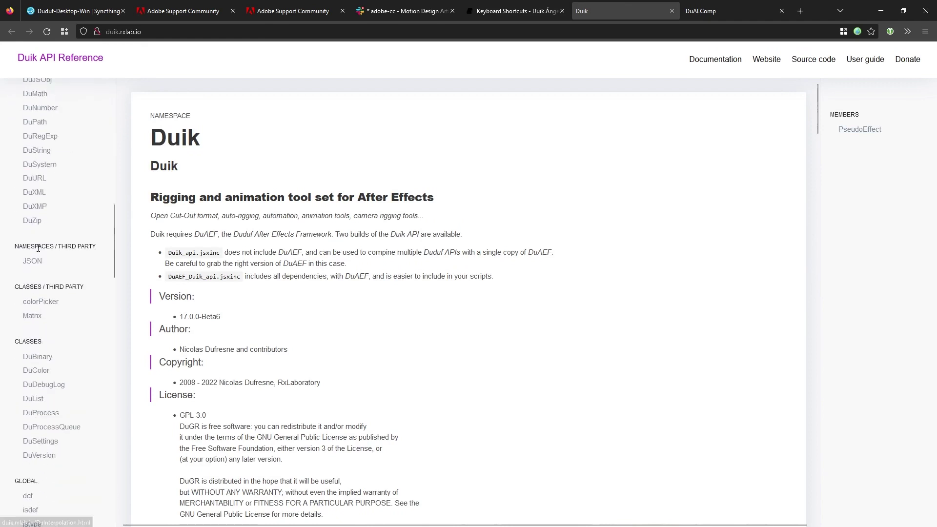
scroll(39, 250, down, 8)
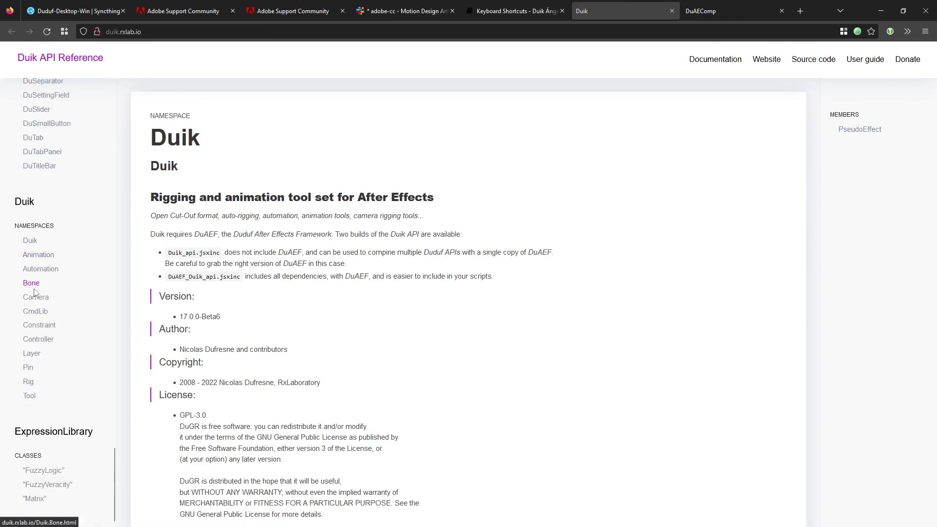
click(39, 254)
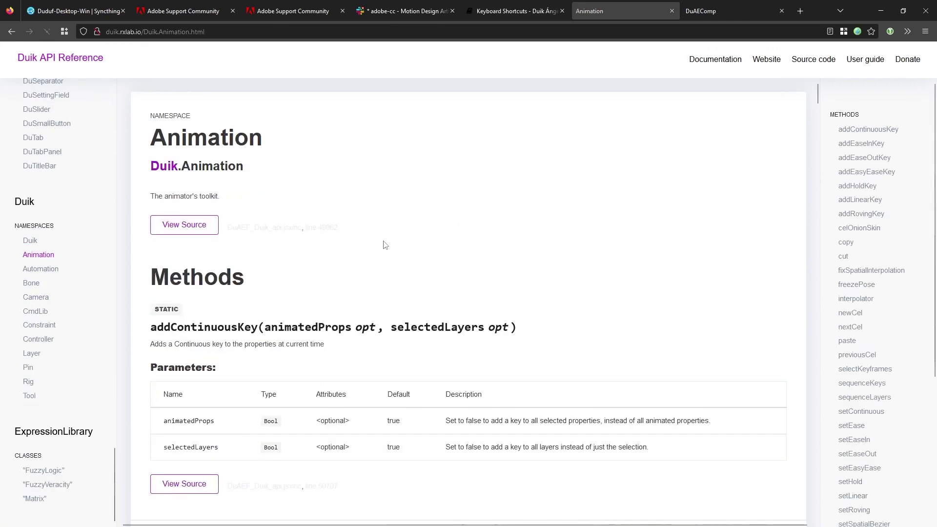
scroll(384, 242, down, 7)
scroll(386, 245, down, 4)
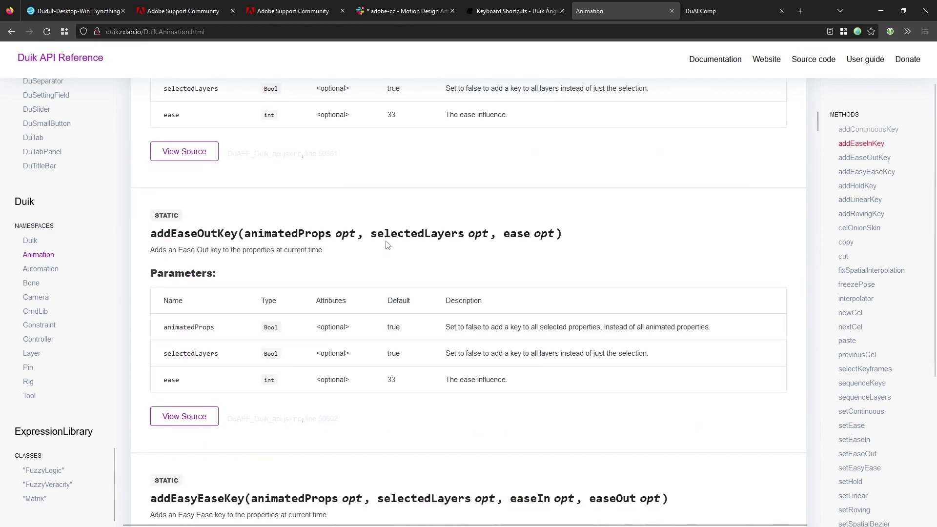
scroll(386, 245, down, 2)
scroll(378, 238, up, 9)
scroll(376, 237, up, 2)
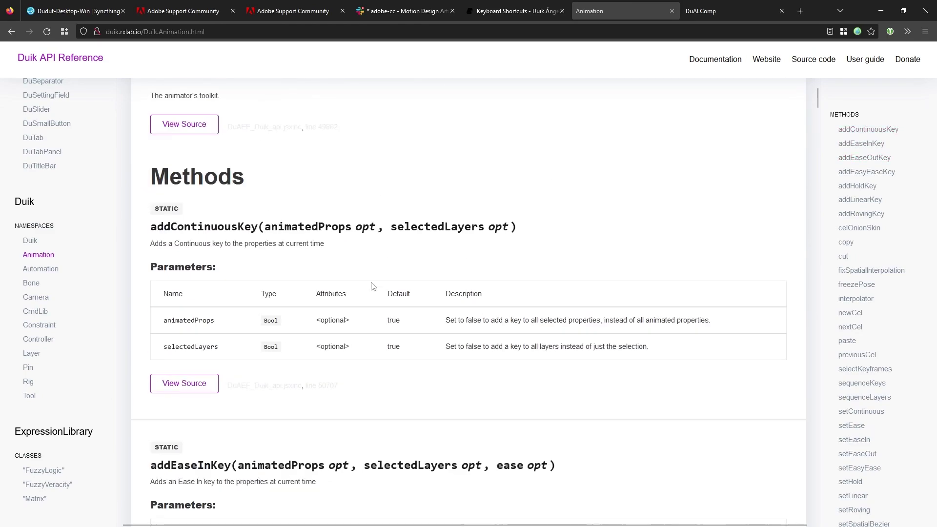
Read through the Animation methods, then minimize VS Code to bring After Effects forward.
scroll(373, 230, down, 20)
scroll(374, 279, down, 20)
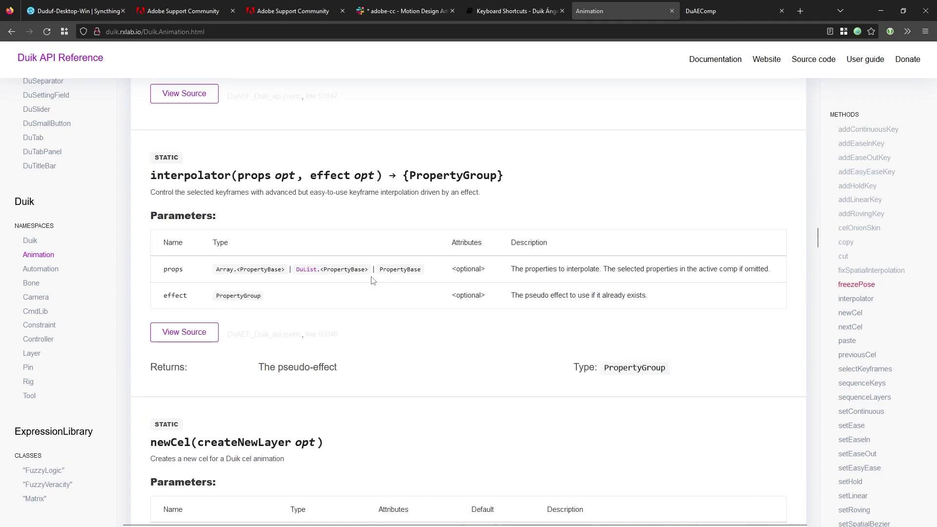
scroll(373, 281, down, 20)
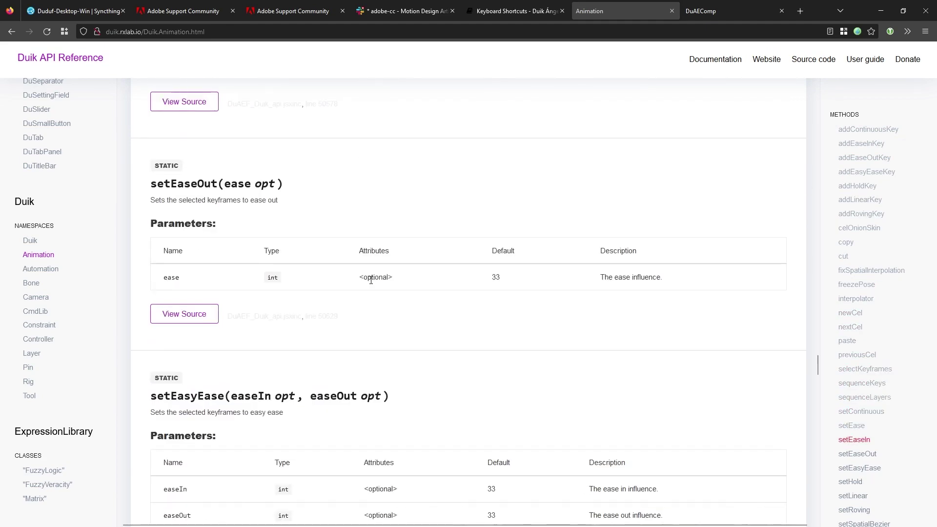
scroll(371, 281, down, 20)
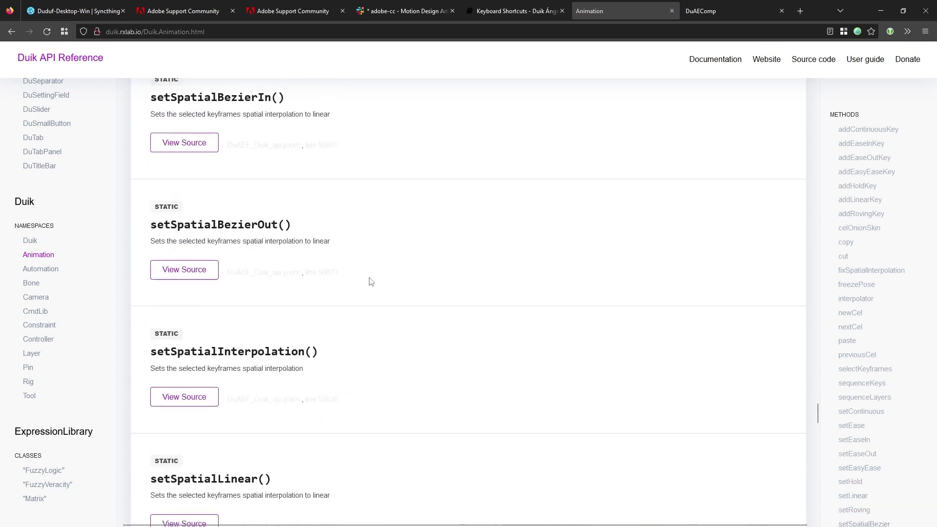
scroll(371, 281, down, 15)
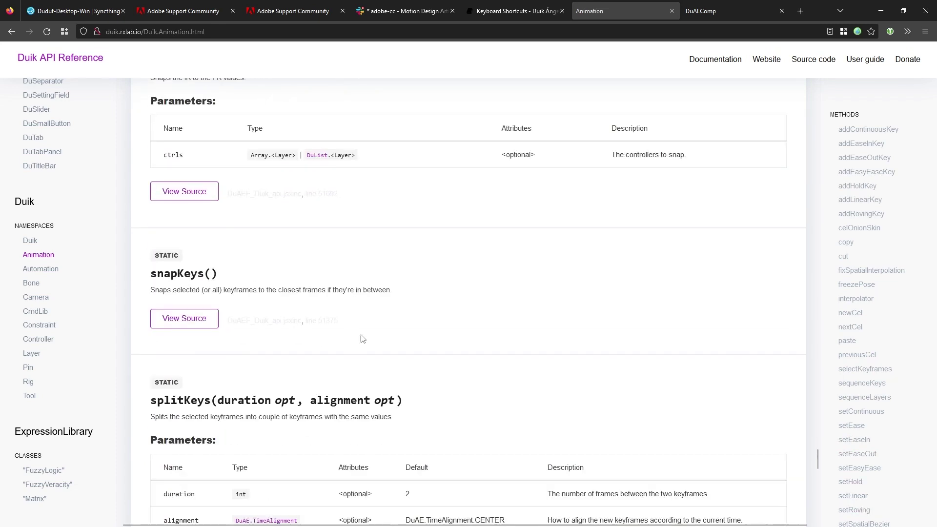
scroll(381, 361, down, 5)
scroll(390, 385, down, 15)
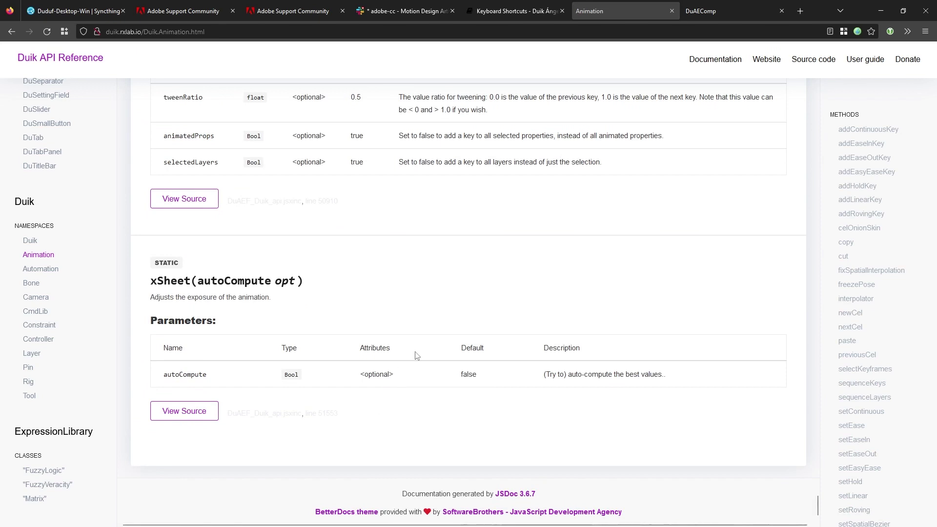
scroll(418, 350, up, 15)
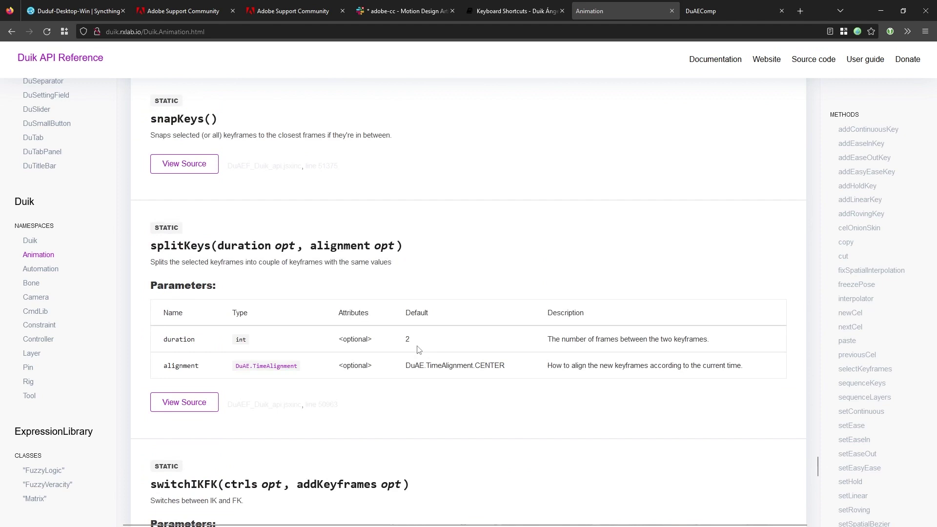
scroll(417, 350, up, 20)
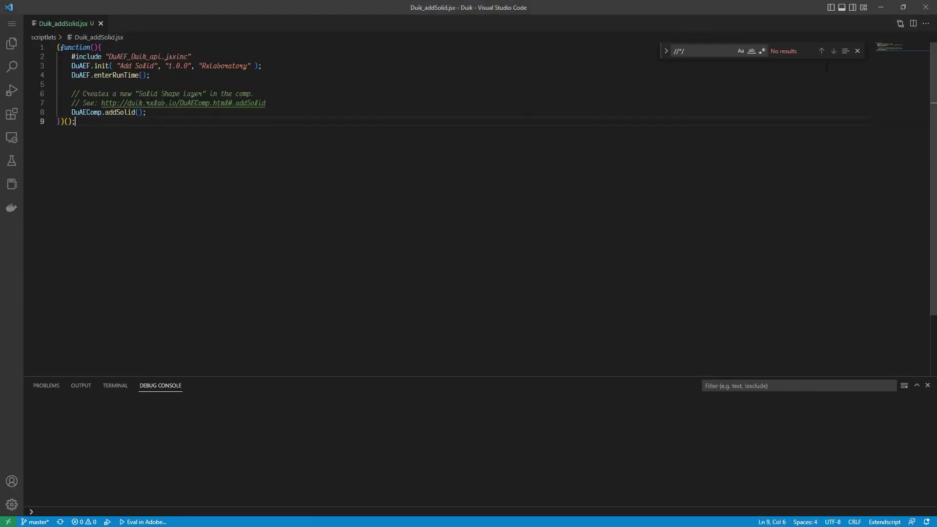
click(884, 7)
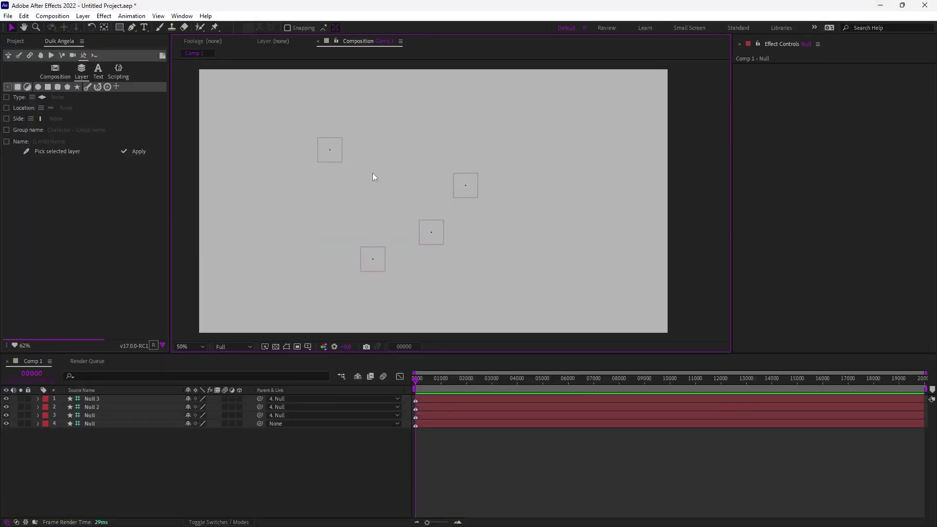